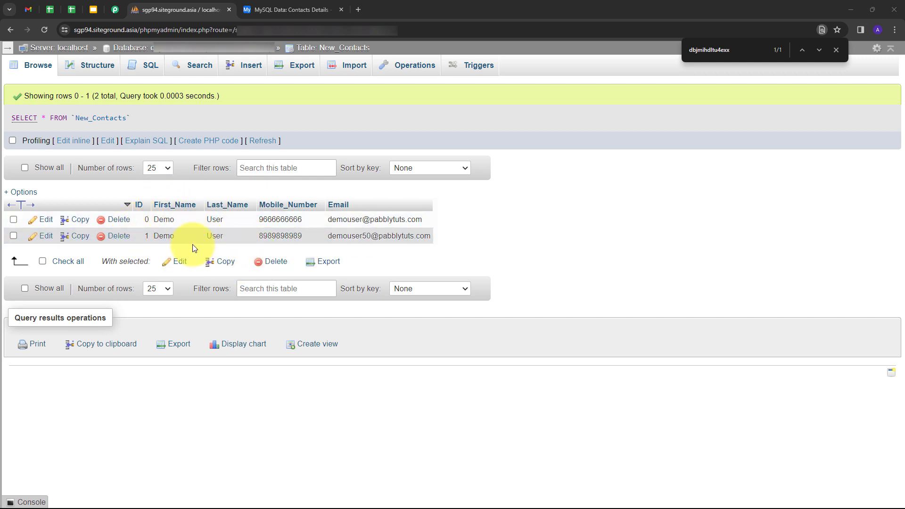
Compare the columns of the New_Contacts table in phpMyAdmin with the Contacts Details table in Airtable
key(ctrl+Tab)
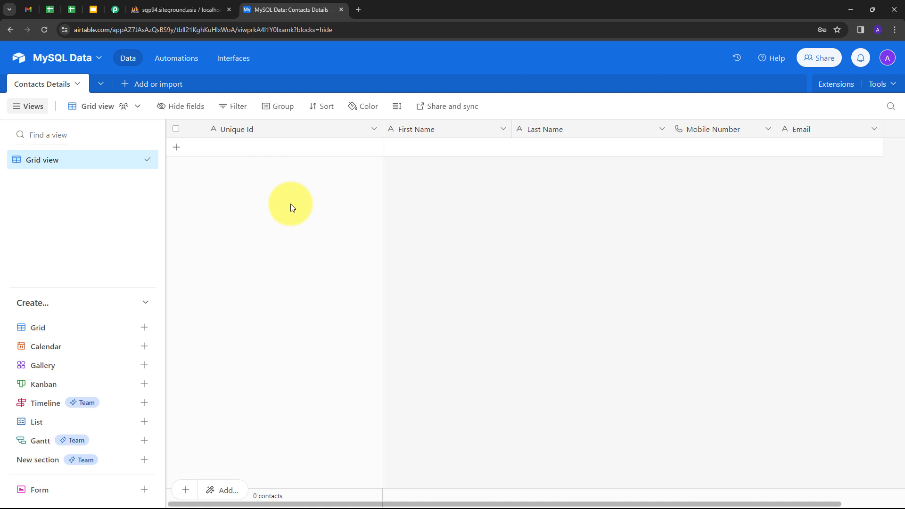
click(167, 11)
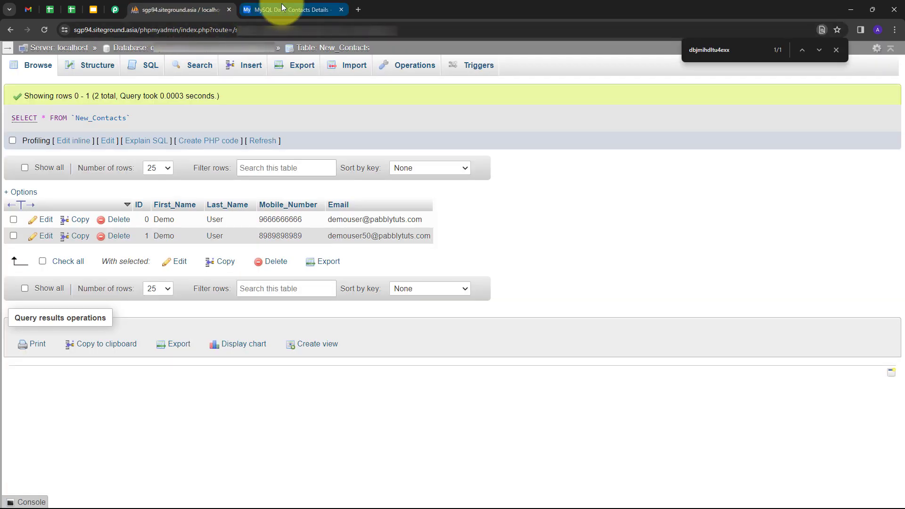
click(281, 6)
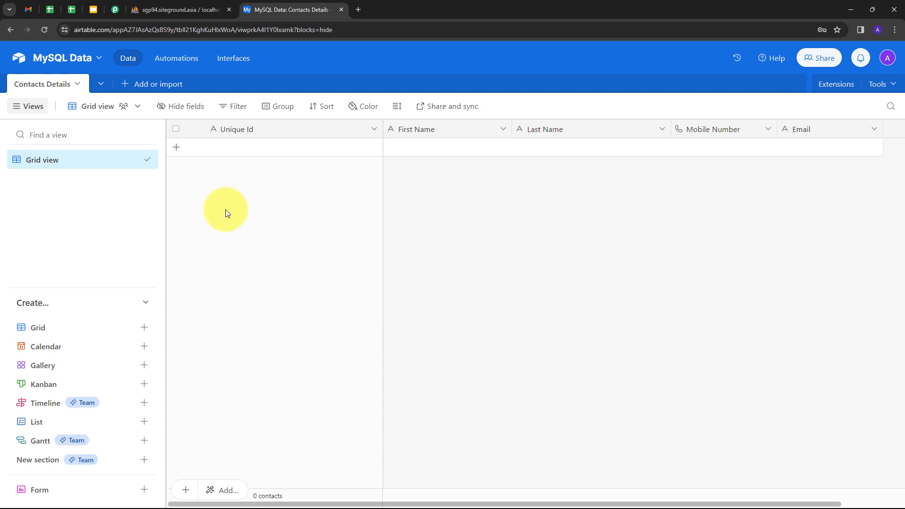
Open the Pabbly Connect website at pabbly.com/connect in a new browser tab
click(360, 9)
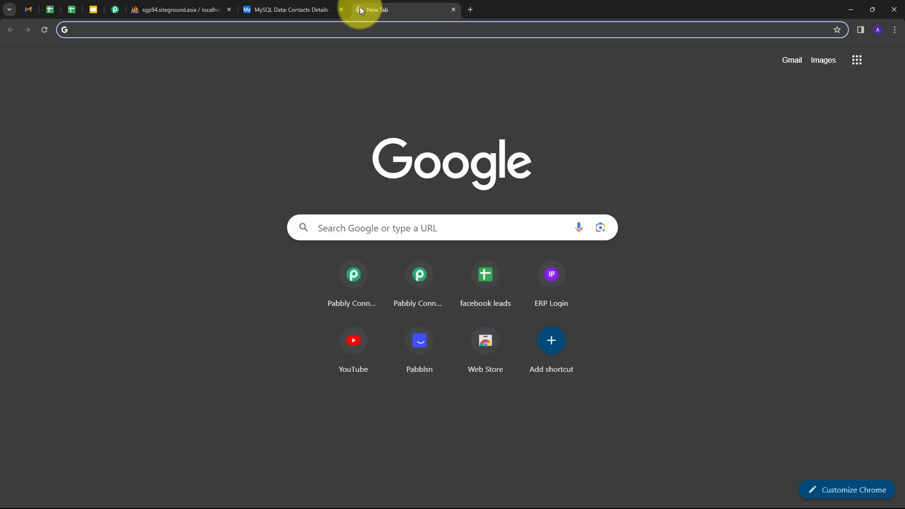
text(pabbly.)
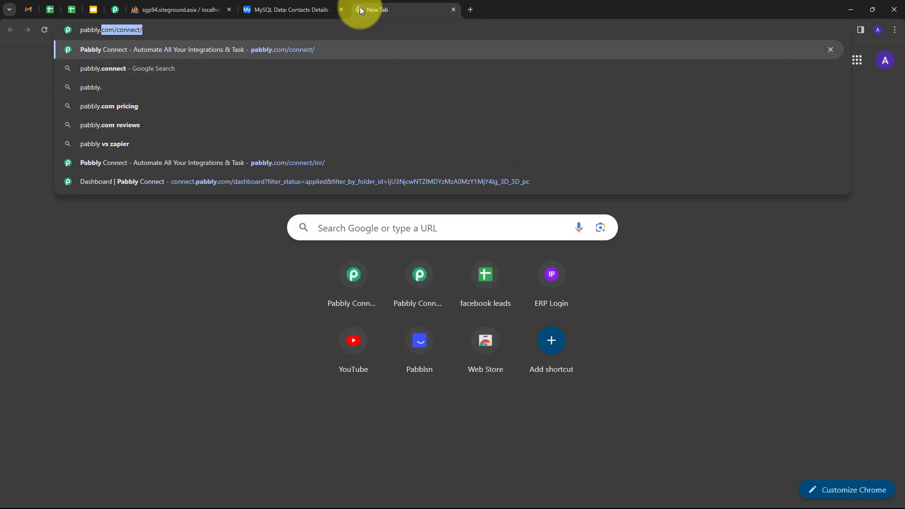
key(Return)
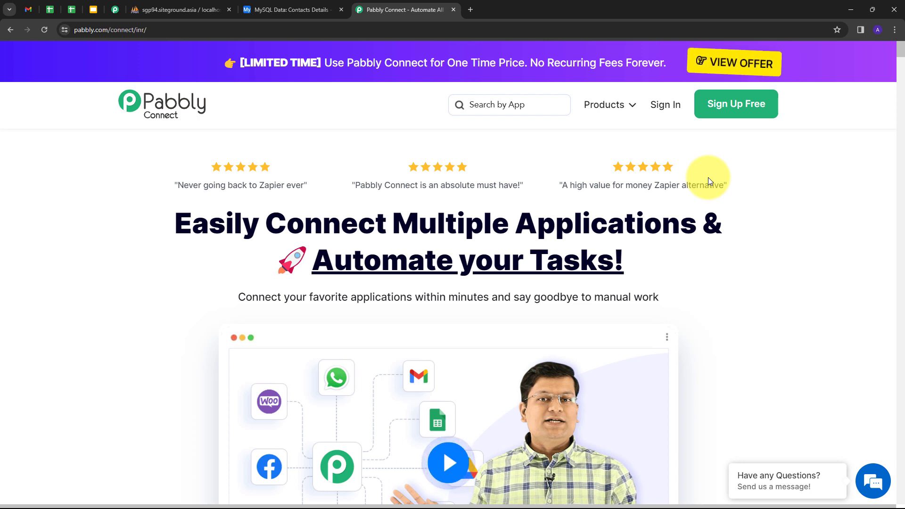
Sign in to the Pabbly account and access the Pabbly Connect dashboard from the list of apps
click(660, 105)
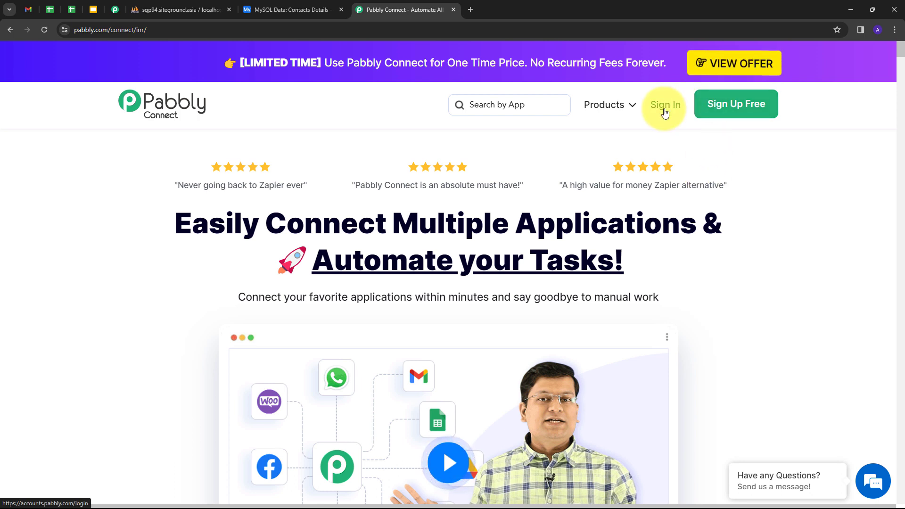
scroll(238, 202, down, 2)
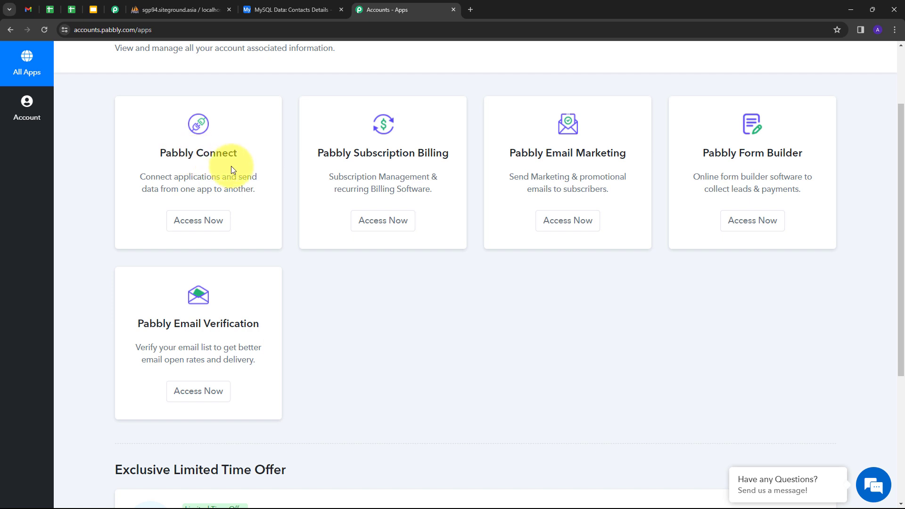
click(195, 222)
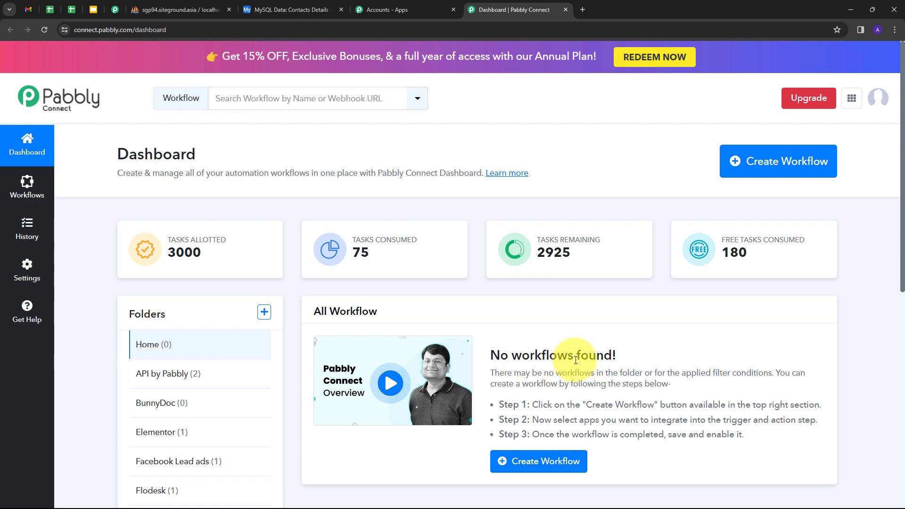
Create a workflow named "Create Airtable Record for MySQL Row" in the MySQL folder
mouse_move(141, 315)
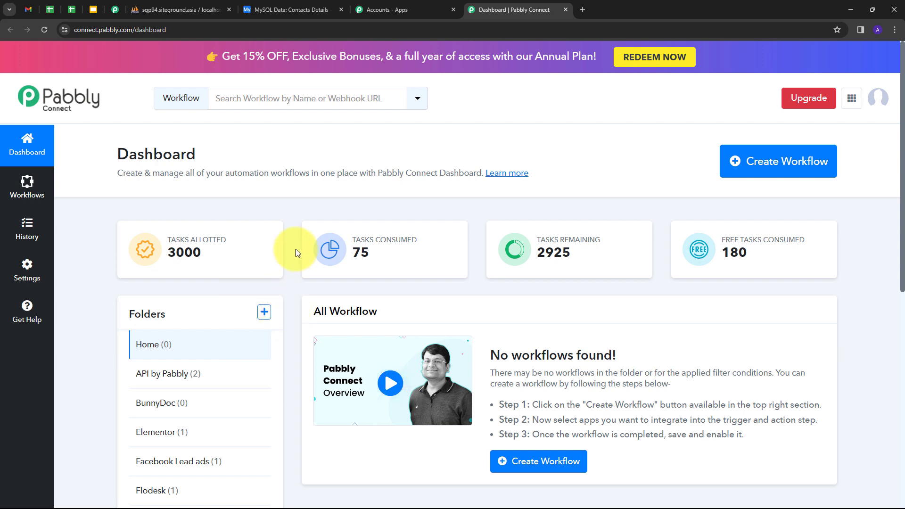
click(755, 169)
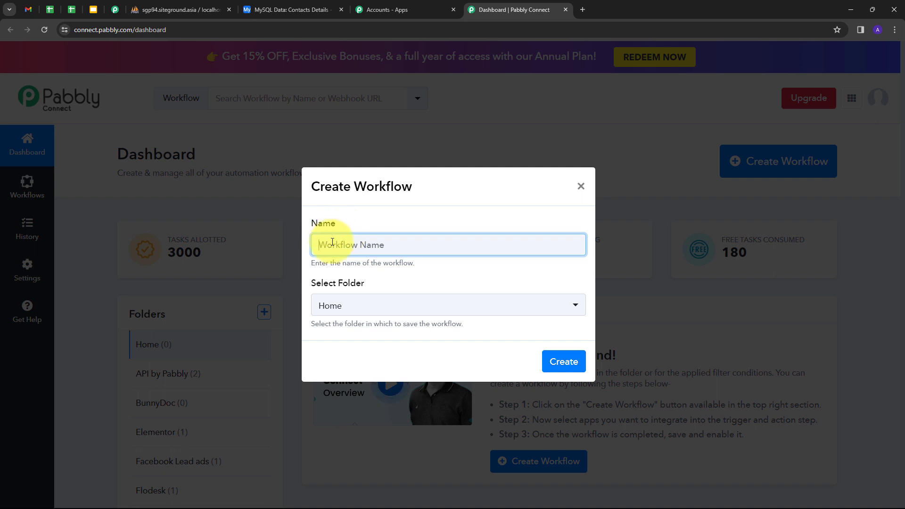
text(Create Airtable Record for MySQL Row)
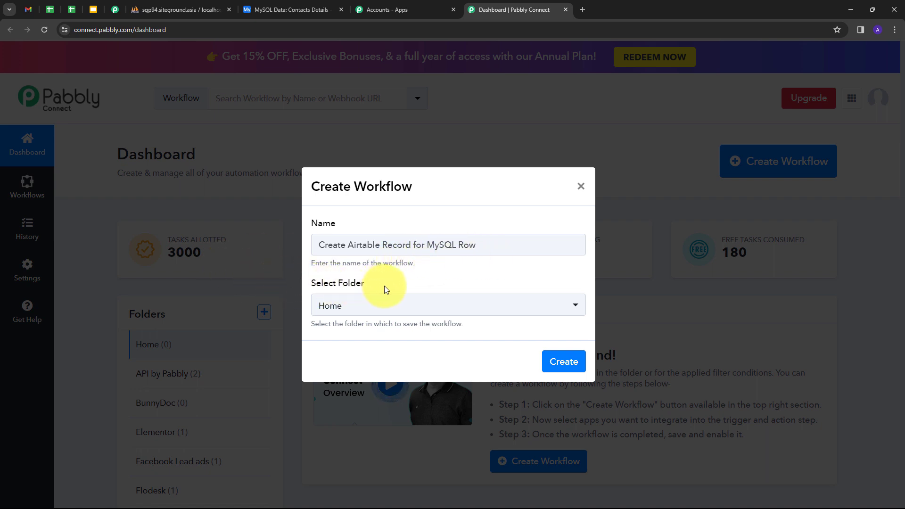
click(467, 304)
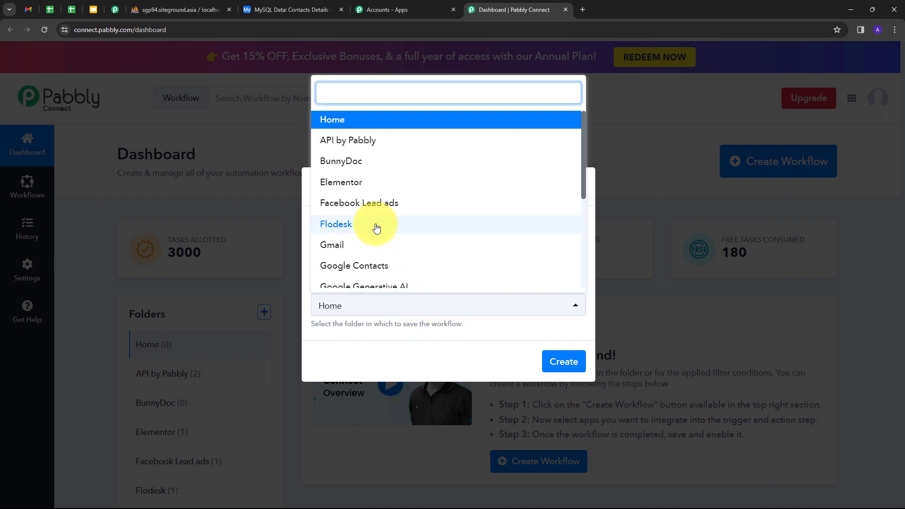
scroll(402, 204, down, 1)
scroll(401, 203, down, 5)
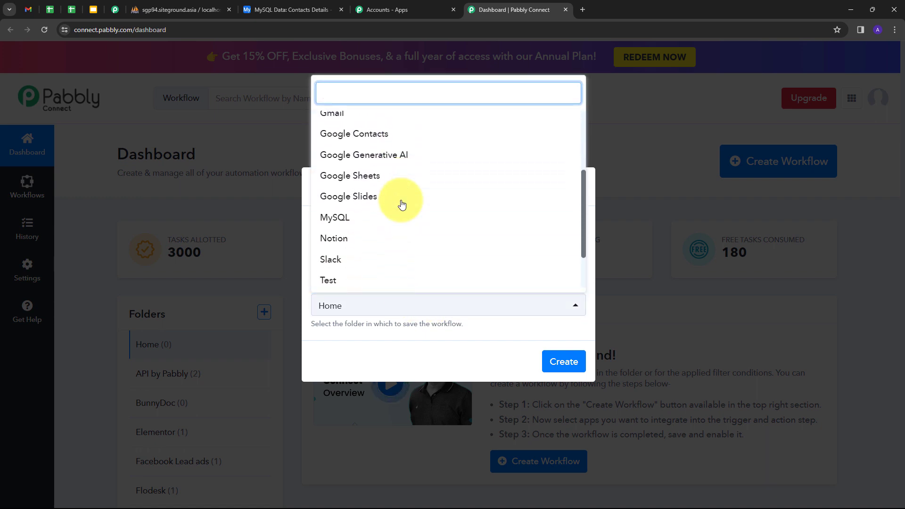
click(351, 210)
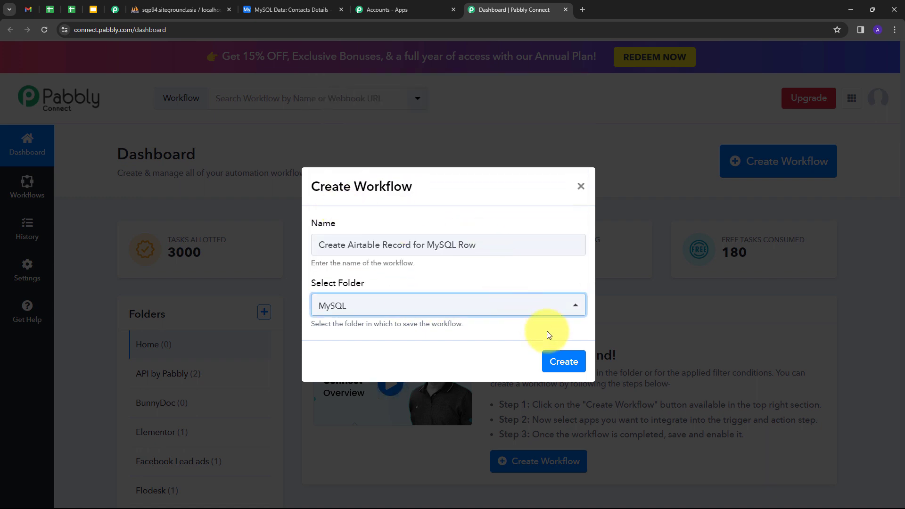
click(552, 365)
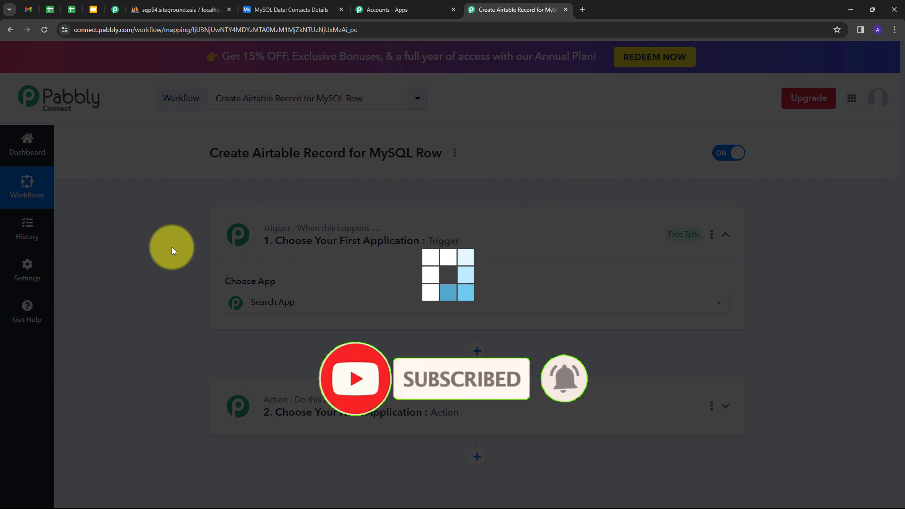
Set the workflow's trigger application to MySQL with the trigger event New Row in a Table
scroll(158, 221, down, 2)
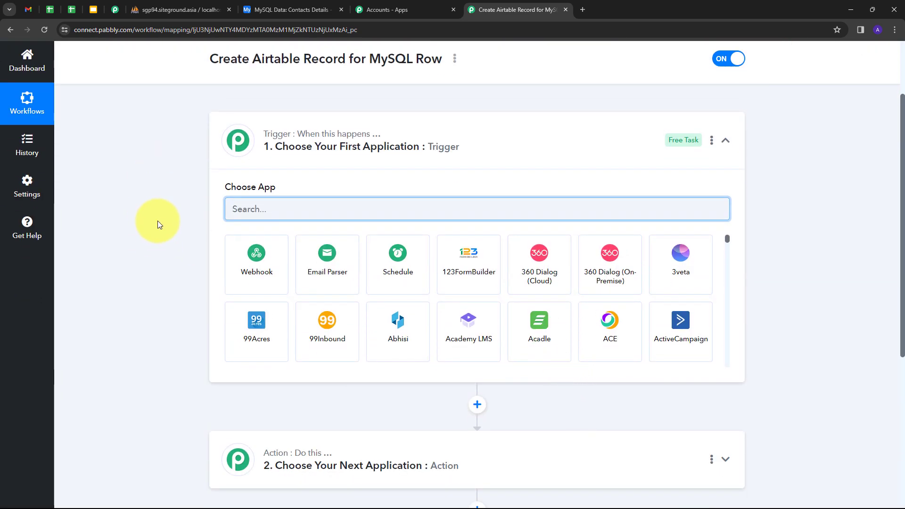
scroll(157, 221, down, 1)
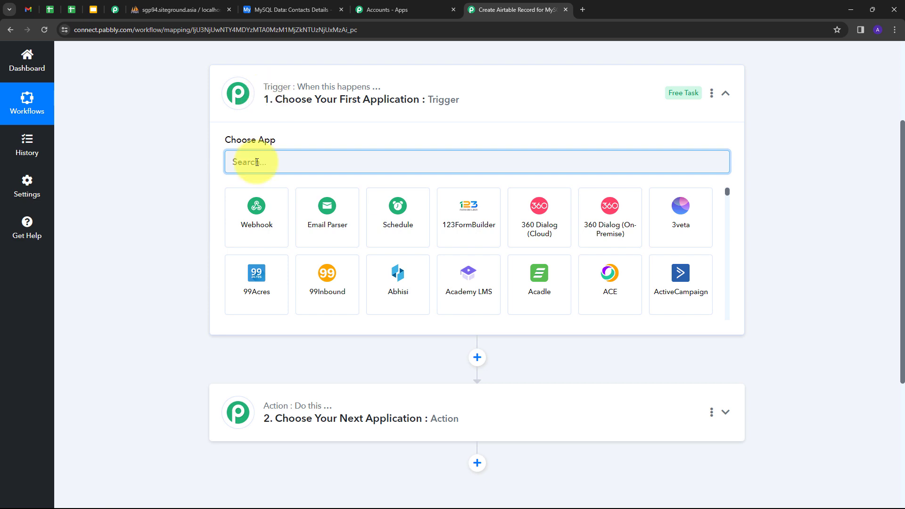
text(Mysql)
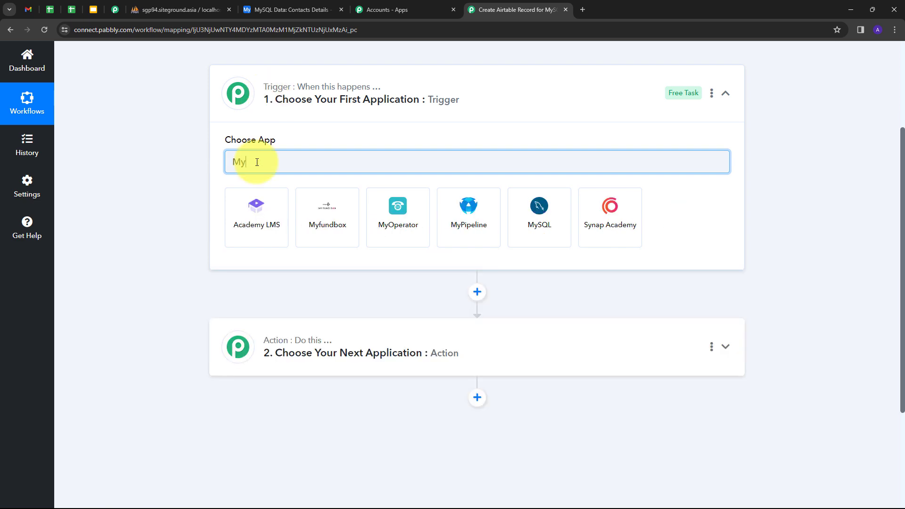
key(BackSpace)
key(BackSpace)
key(BackSpace)
text(SQL)
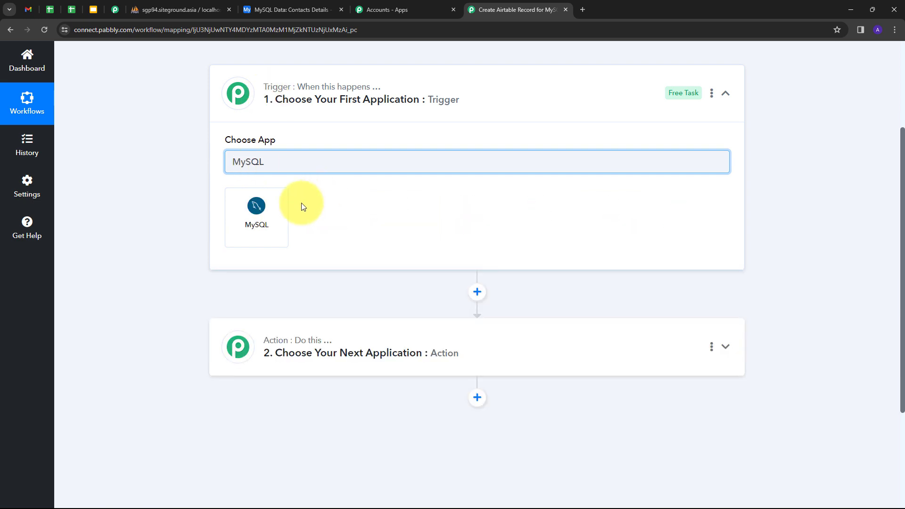
click(263, 215)
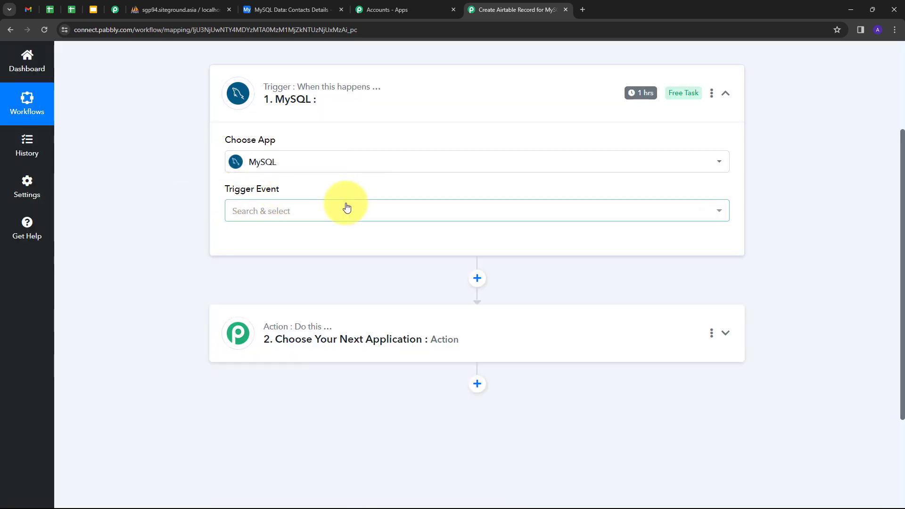
click(373, 207)
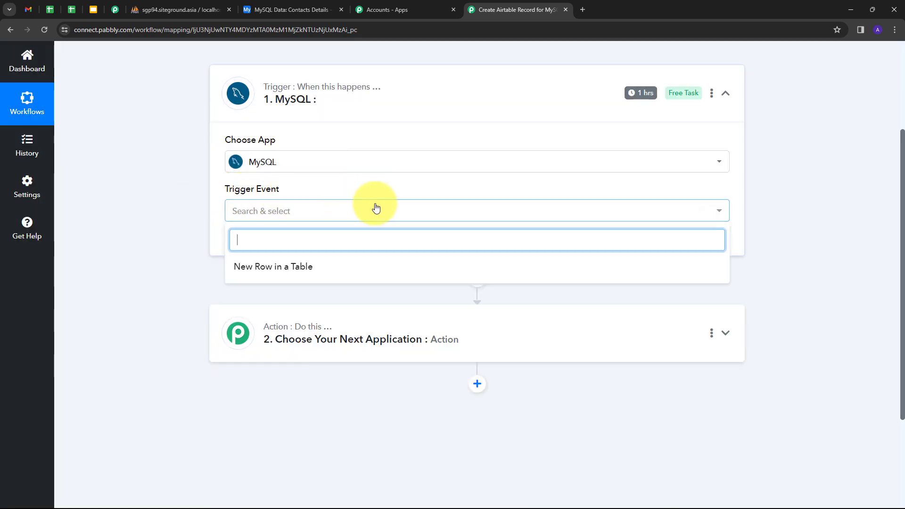
click(282, 269)
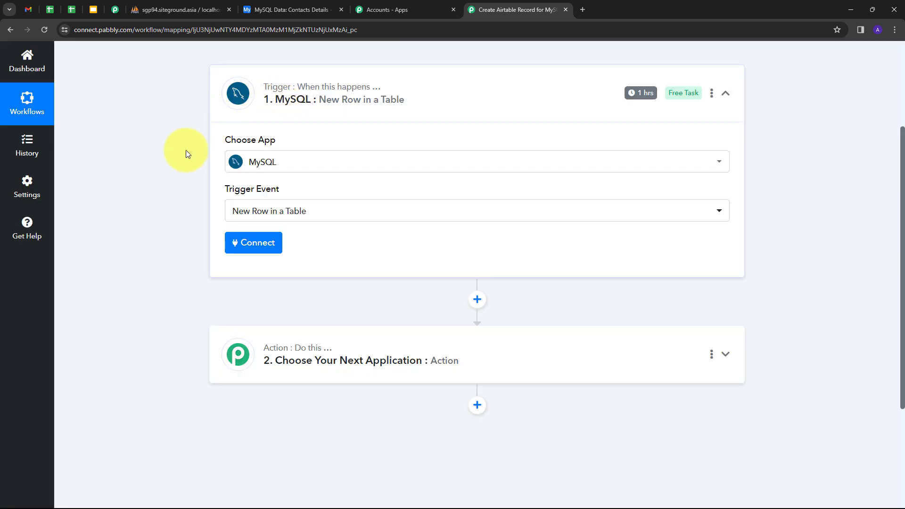
Add and save a new MySQL connection with the database username, database password, host, database name and port 3306
click(254, 244)
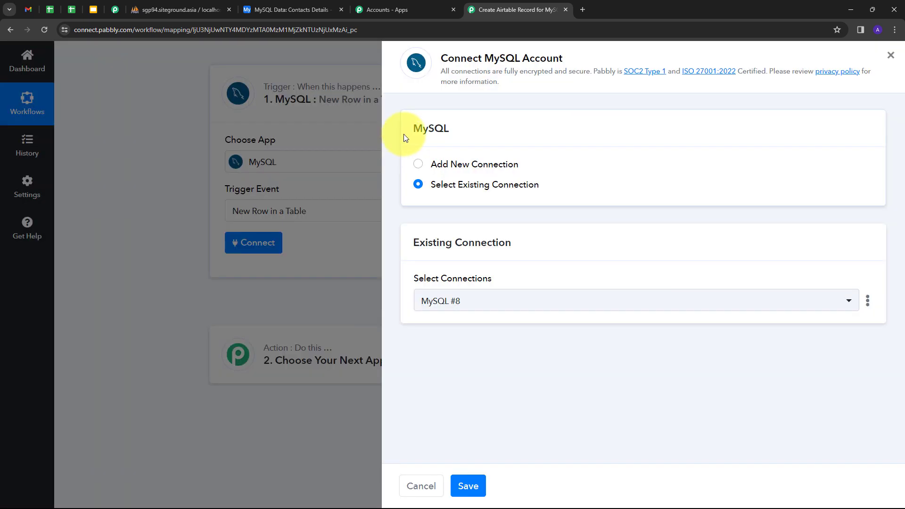
click(448, 165)
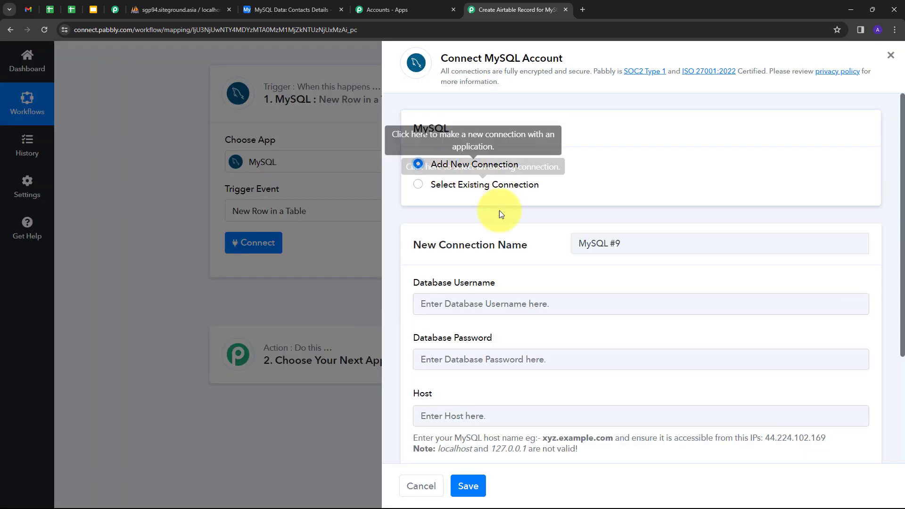
scroll(507, 126, down, 3)
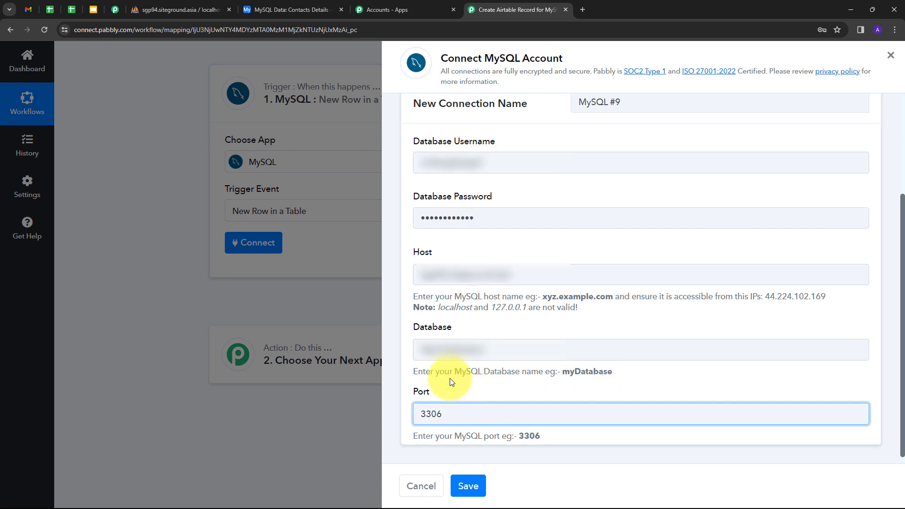
click(470, 486)
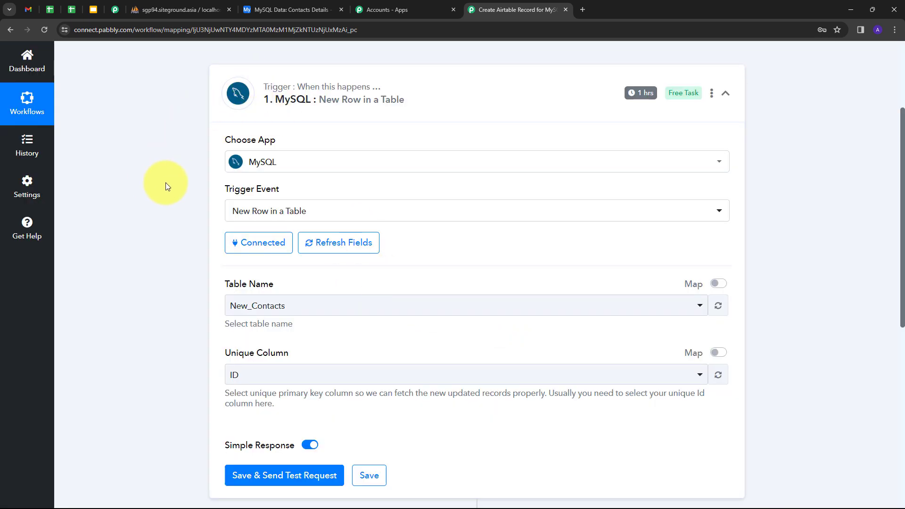
Check the source table in phpMyAdmin and select New_Contacts as the MySQL trigger's table name
scroll(166, 186, down, 1)
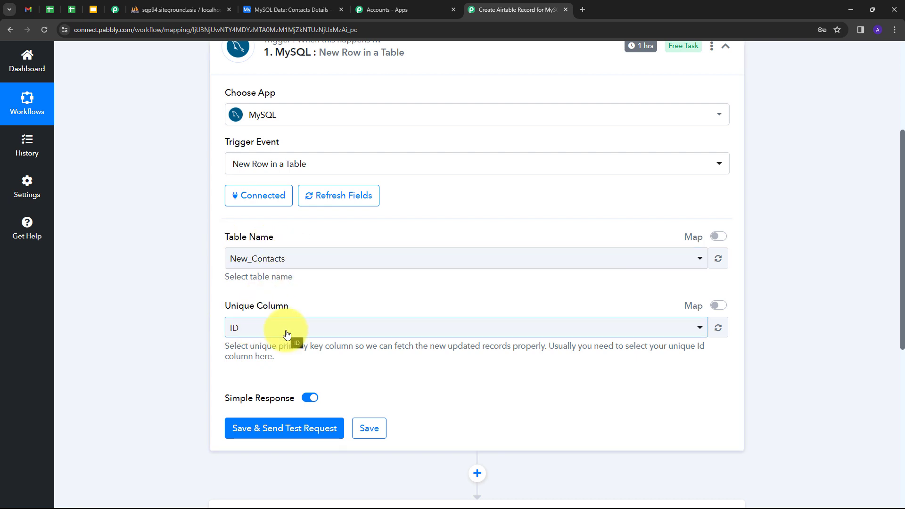
click(183, 9)
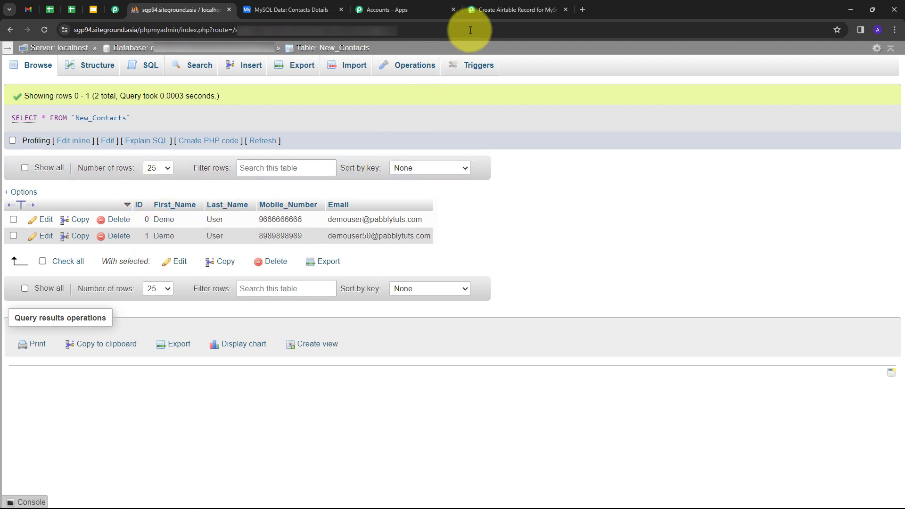
click(495, 11)
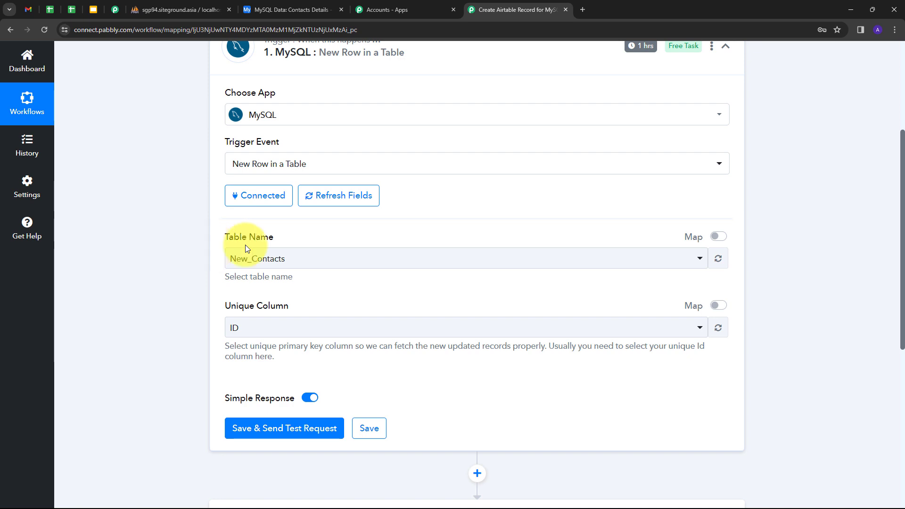
click(447, 259)
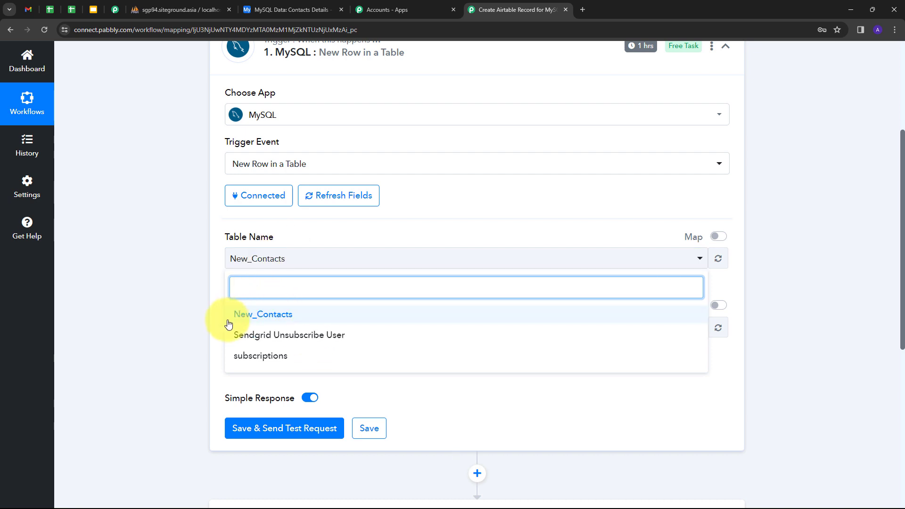
click(256, 316)
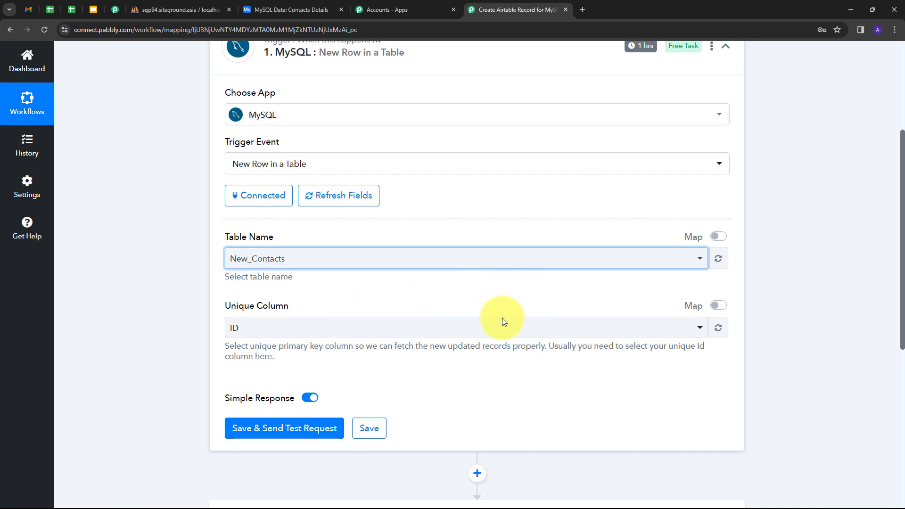
Review the available columns and select ID as the MySQL trigger's unique column
click(424, 333)
scroll(286, 436, down, 1)
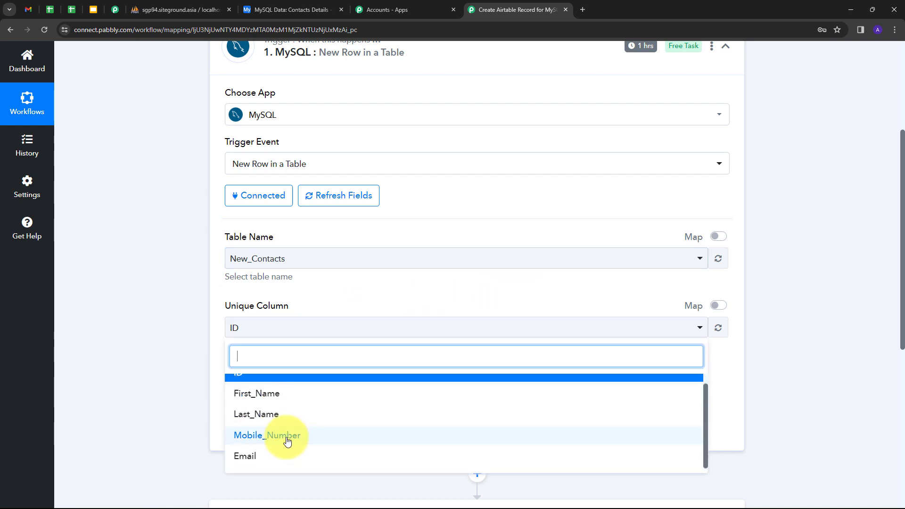
scroll(287, 433, up, 1)
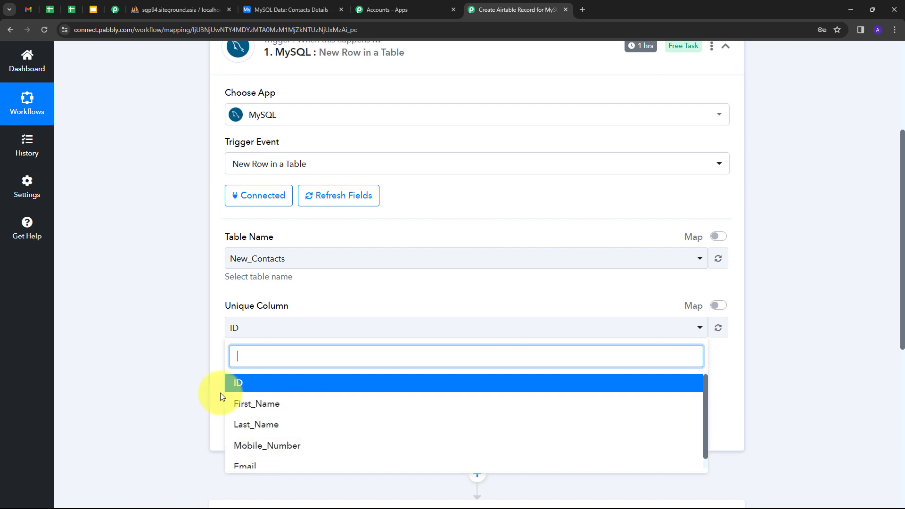
click(252, 391)
scroll(448, 260, up, 1)
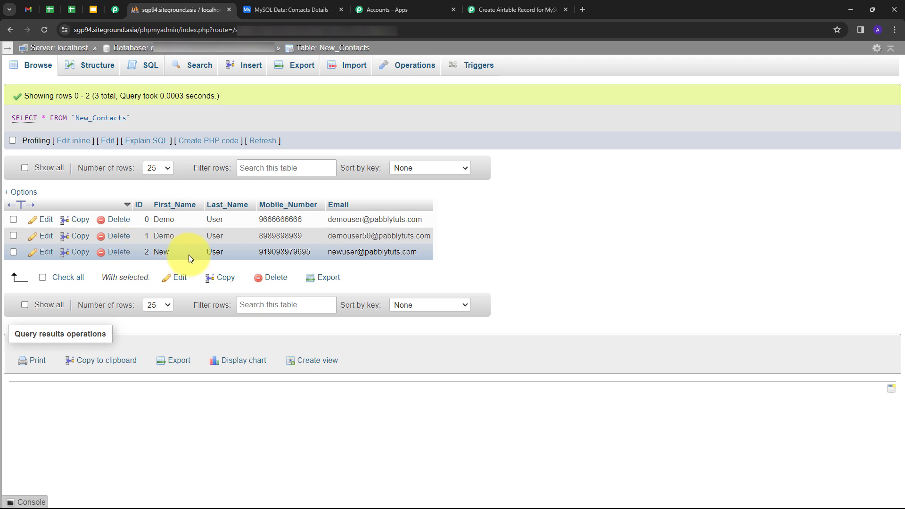
Return to the Pabbly Connect workflow, then save the MySQL trigger and send a test request to capture a row
click(500, 11)
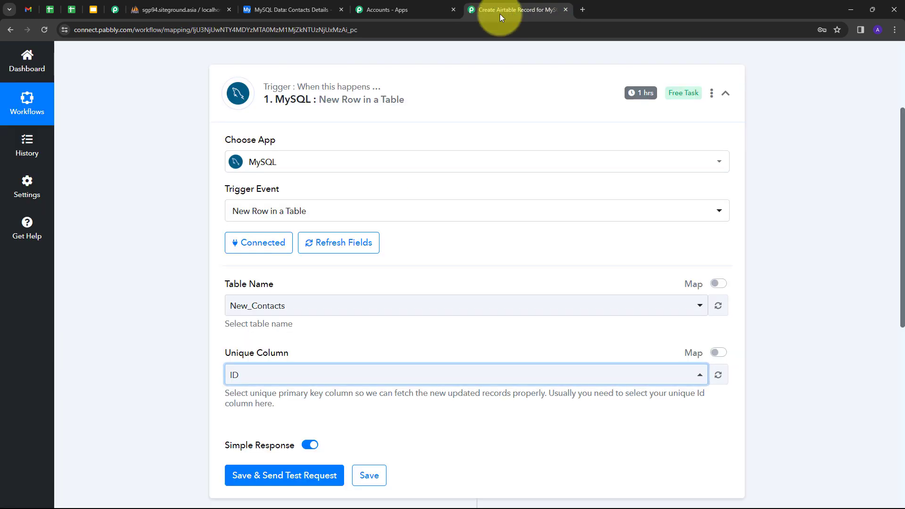
click(277, 480)
scroll(760, 299, down, 7)
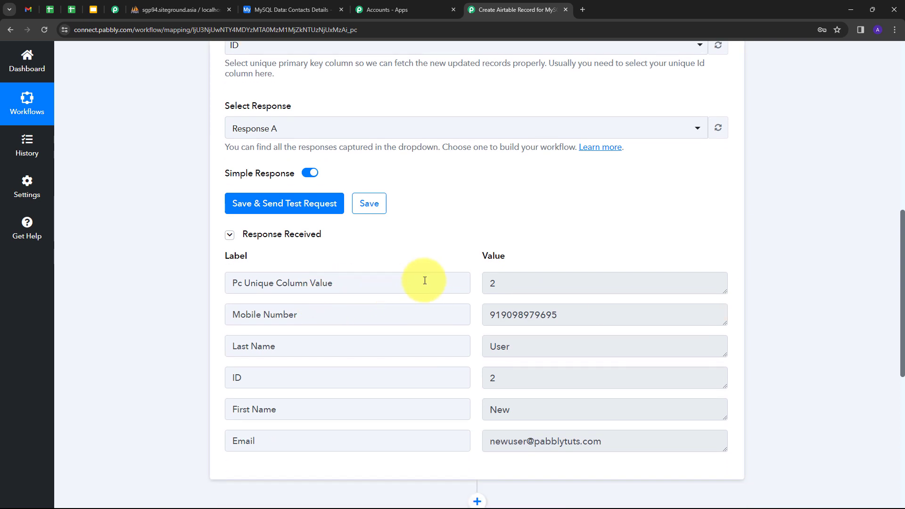
Examine the captured response's unique column value, mobile number, first and last name, ID and email, plus the trigger's header details
click(501, 282)
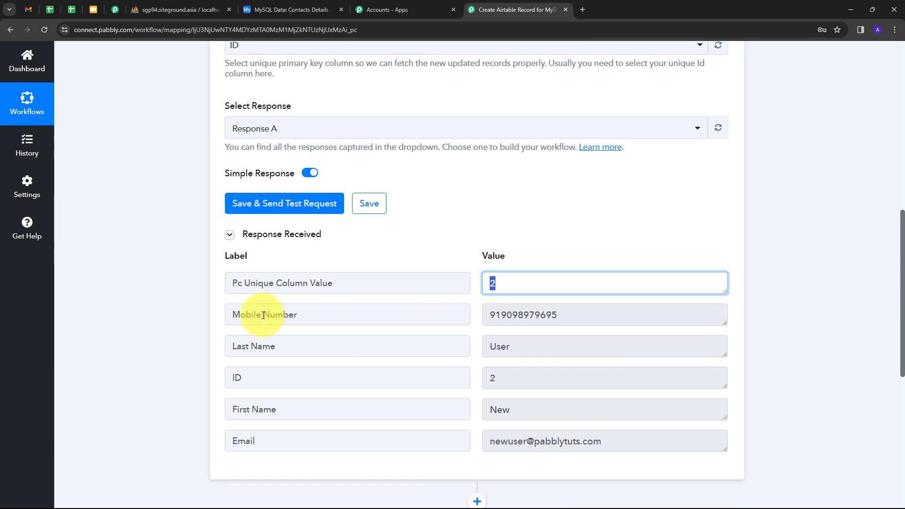
click(574, 316)
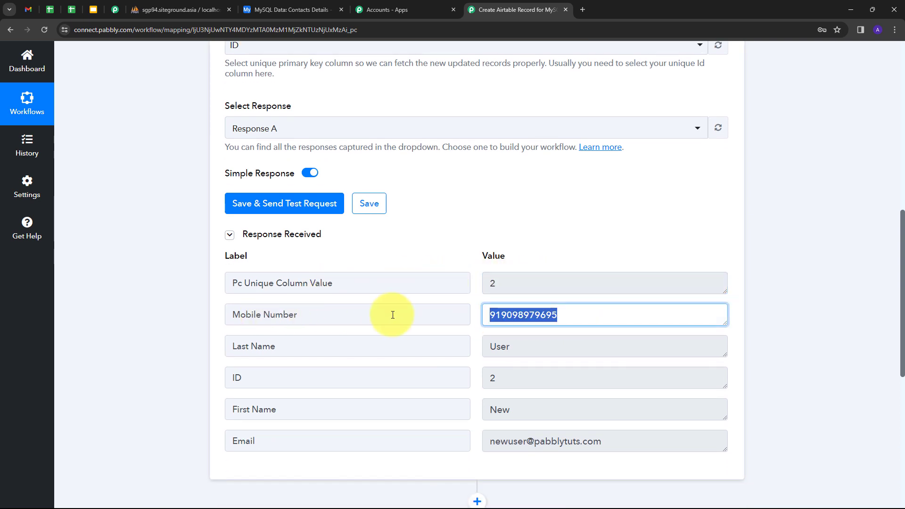
click(532, 410)
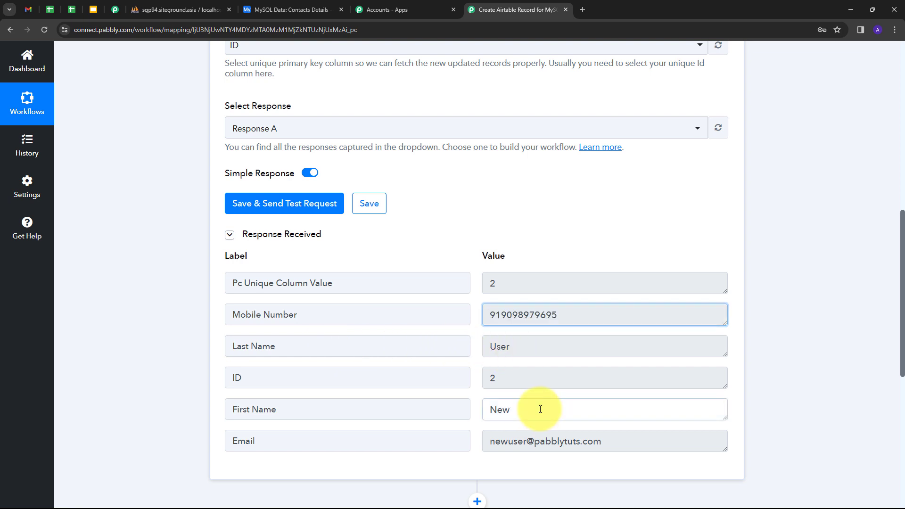
click(525, 350)
click(502, 383)
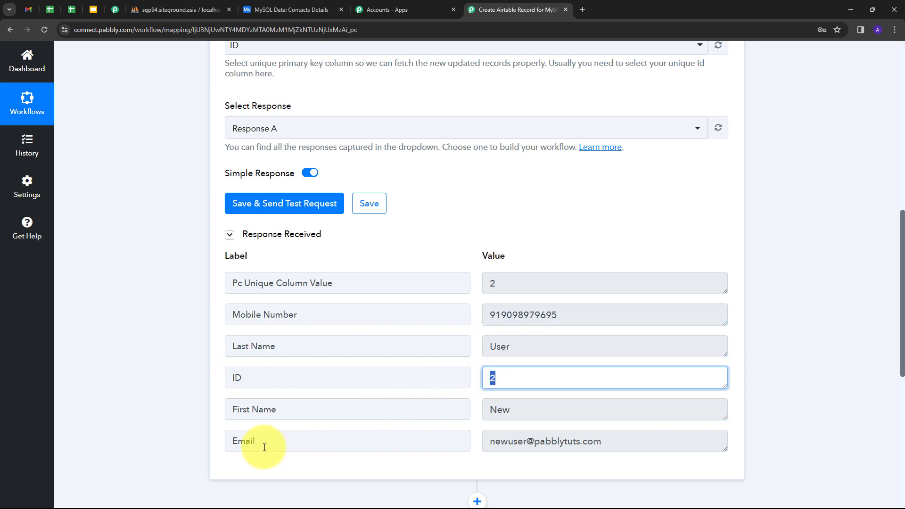
click(620, 442)
drag(490, 441, 602, 445)
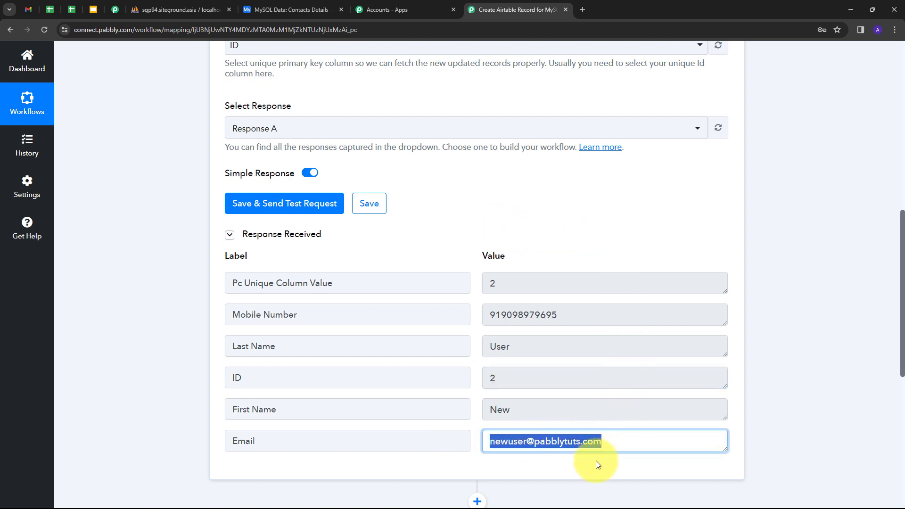
click(597, 464)
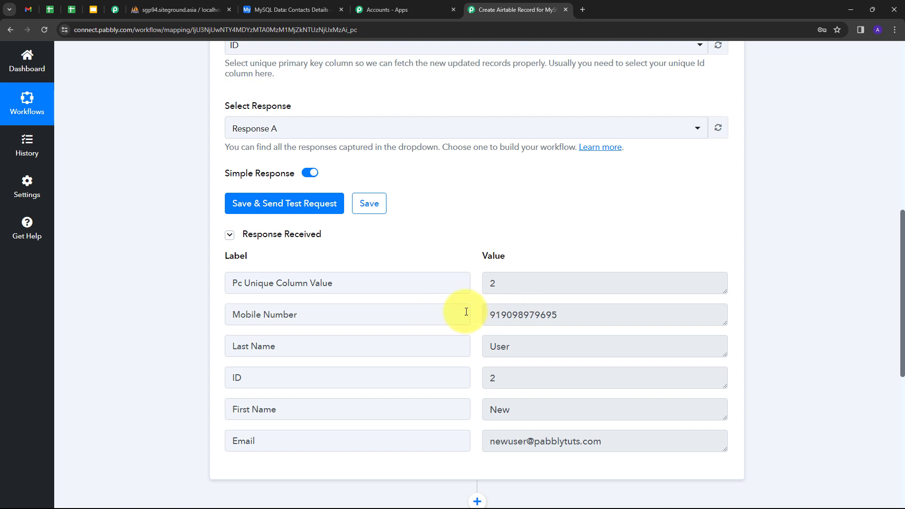
scroll(505, 315, up, 1)
scroll(505, 312, up, 7)
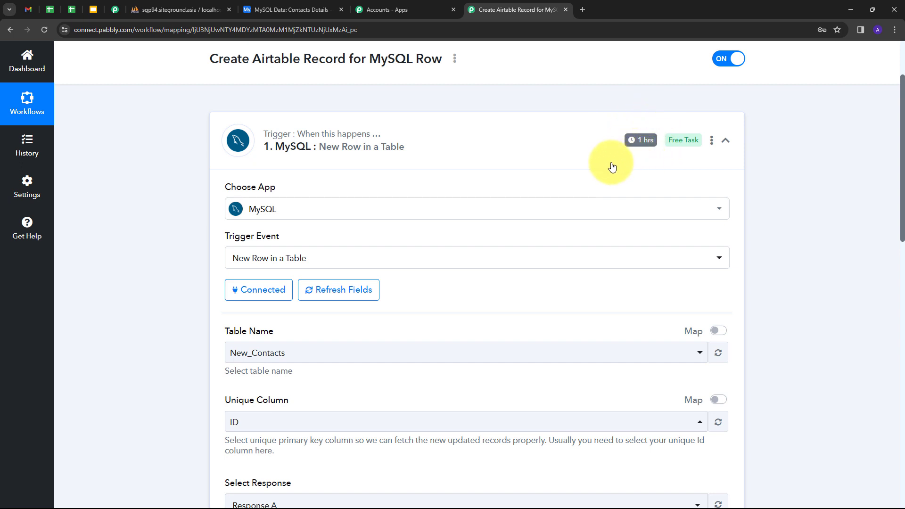
Set the workflow's action application to Airtable with the action event Create Record
scroll(422, 224, down, 9)
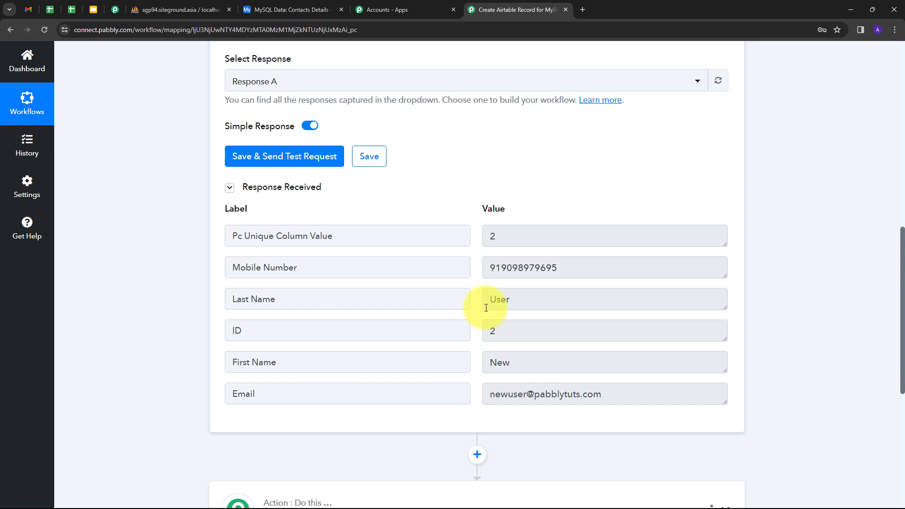
scroll(657, 223, down, 2)
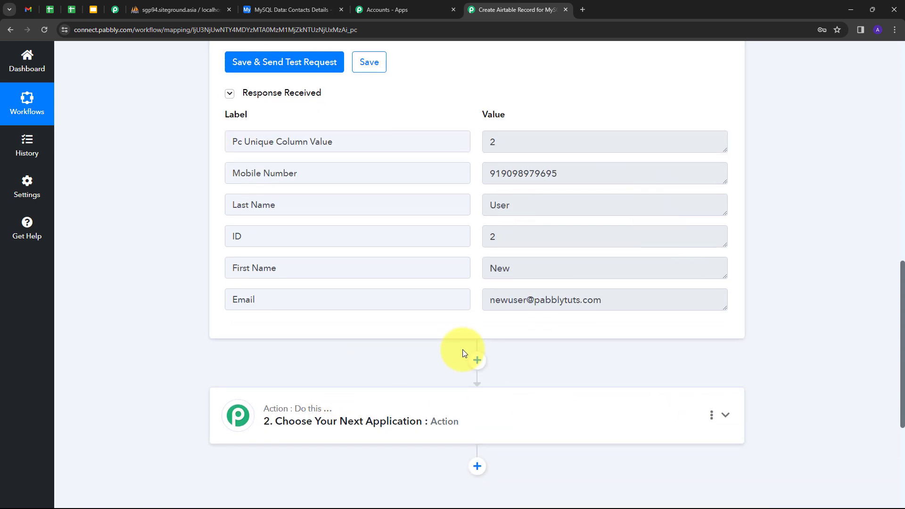
scroll(463, 354, down, 1)
click(547, 366)
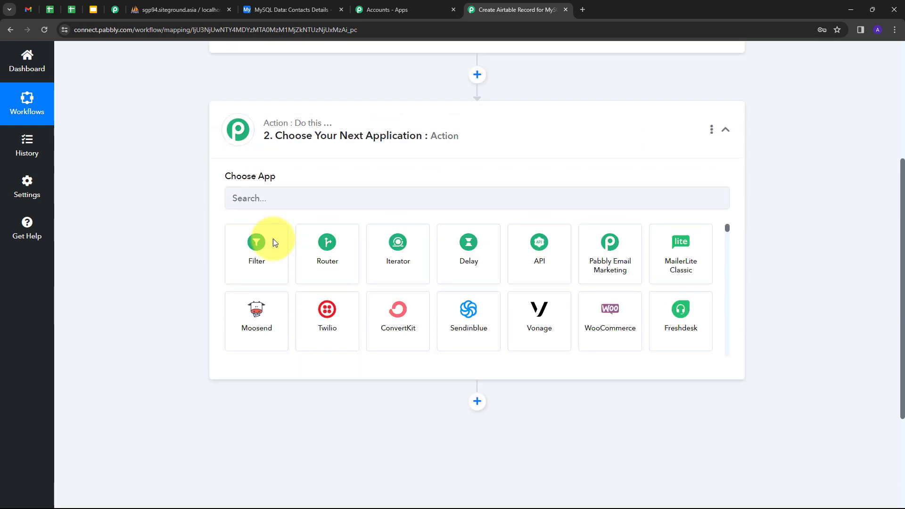
click(278, 243)
text(Ai)
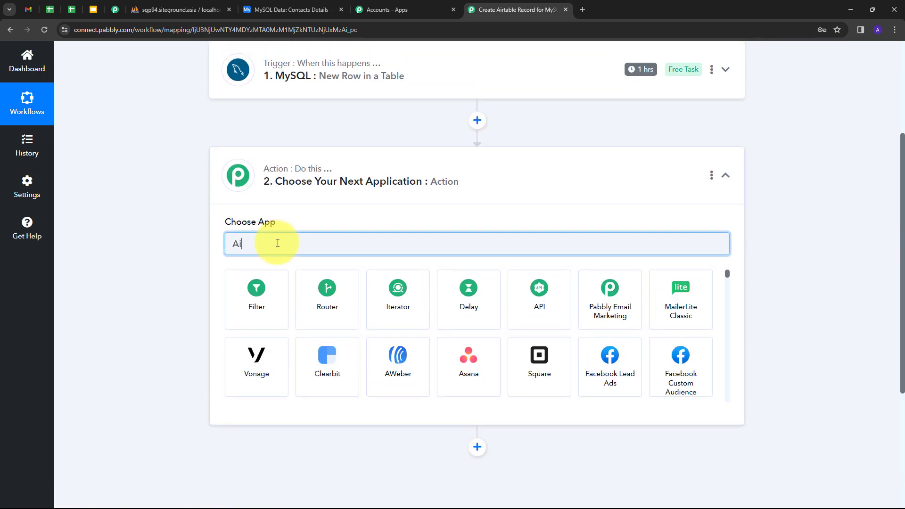
text(rtable)
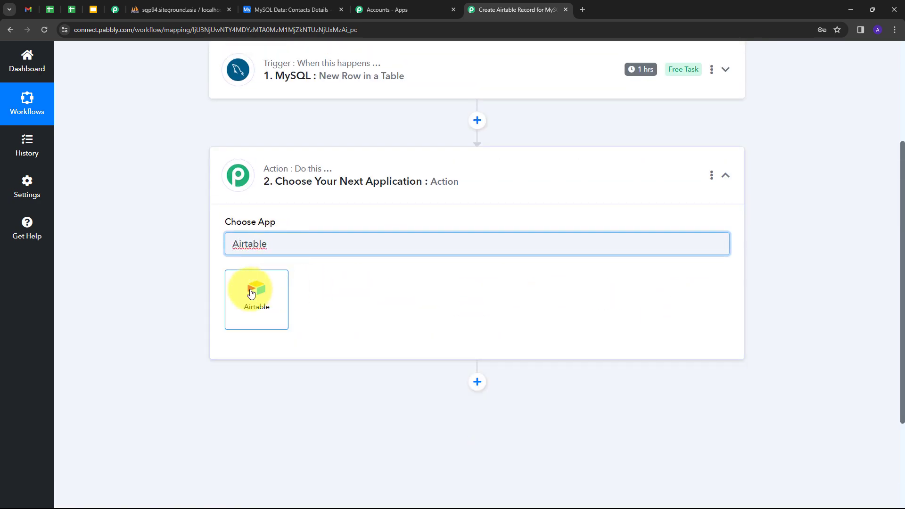
click(251, 293)
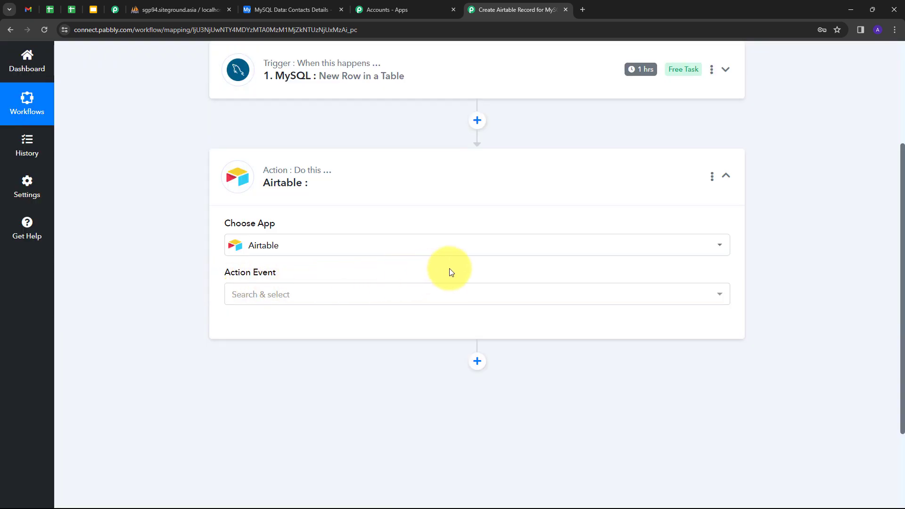
click(375, 300)
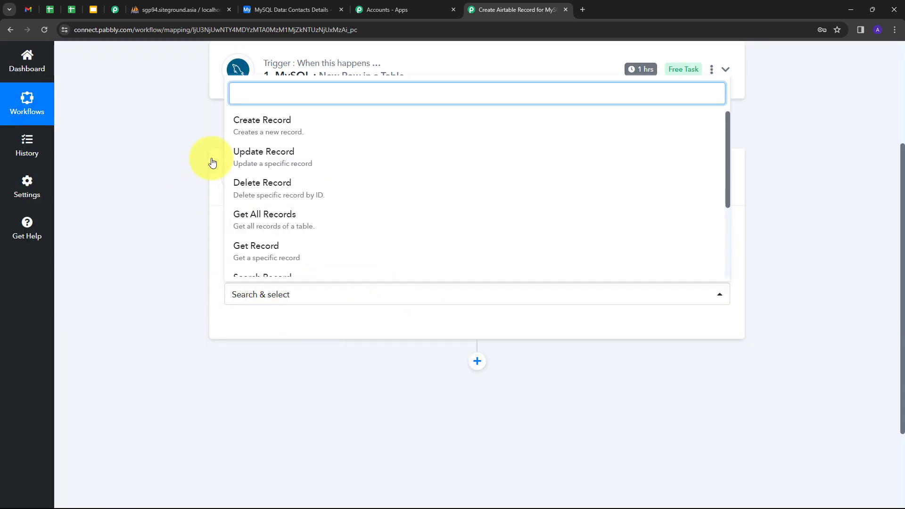
click(280, 130)
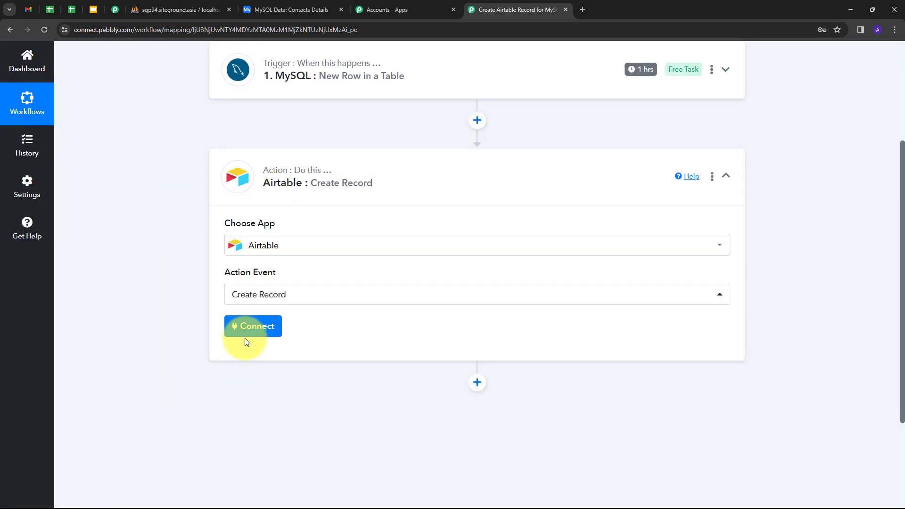
Add a new Airtable connection and grant Pabbly Connect access to the MySQL Data base
click(245, 331)
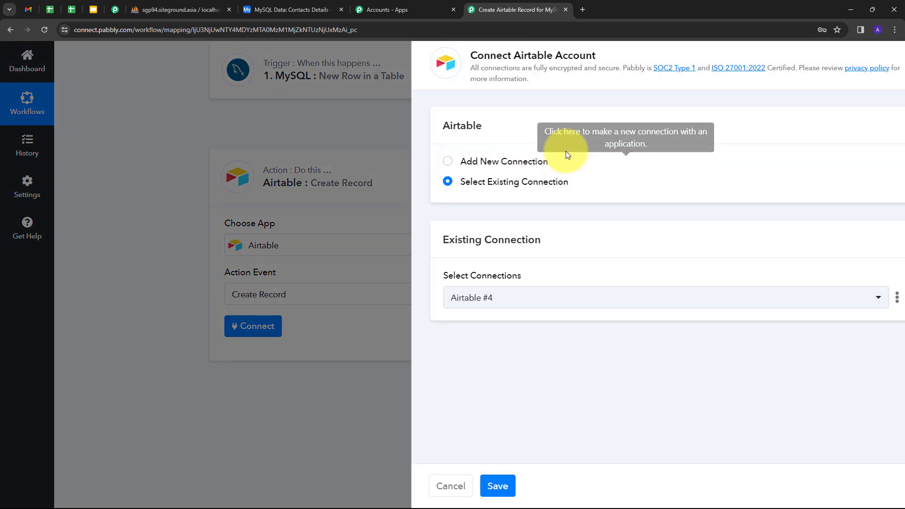
click(437, 163)
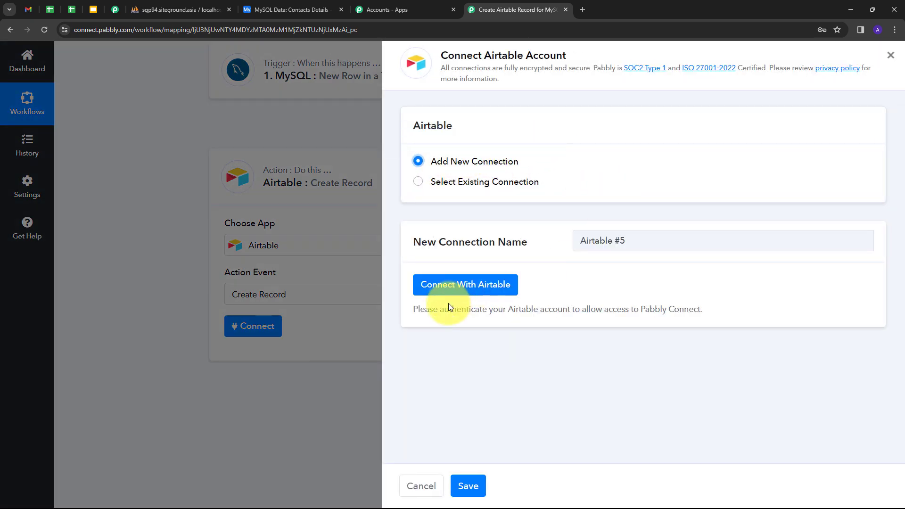
click(465, 288)
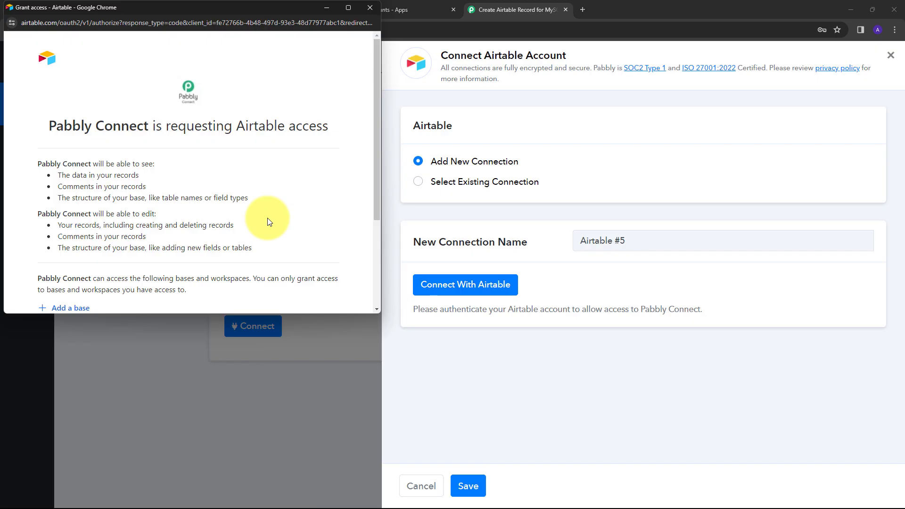
scroll(200, 208, down, 1)
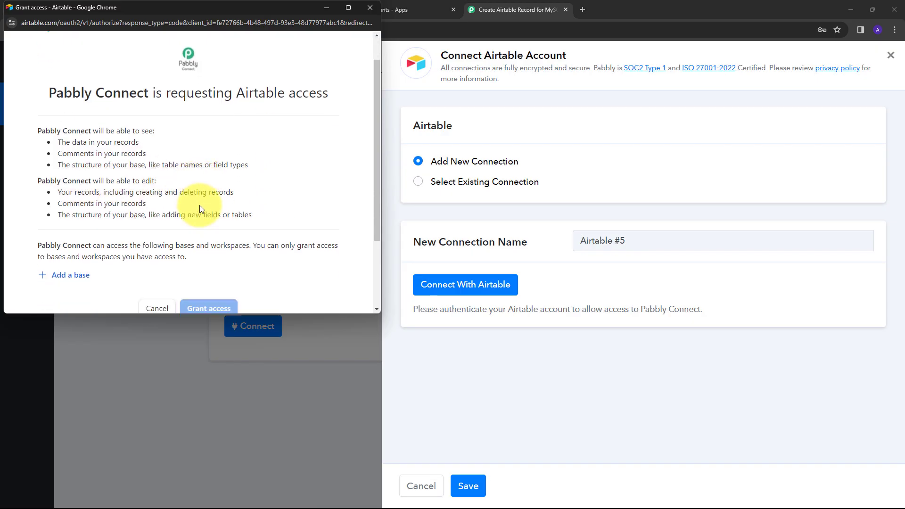
scroll(202, 208, down, 2)
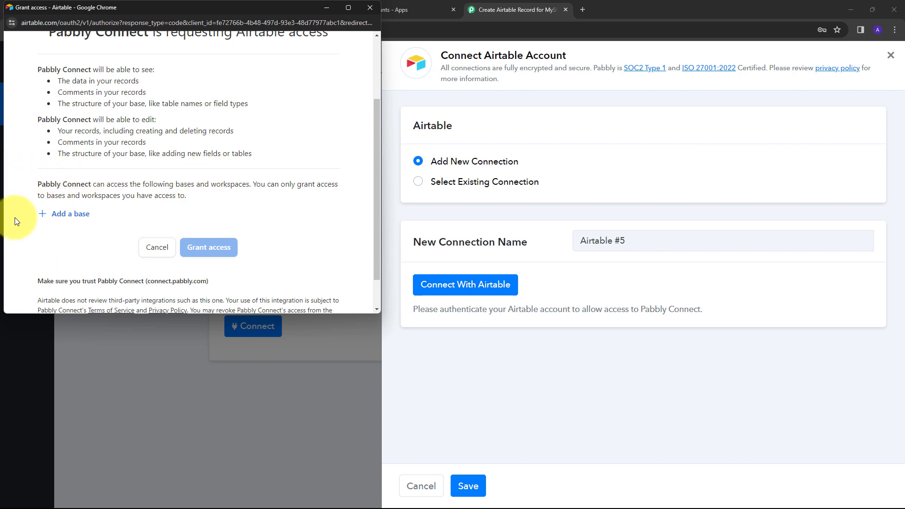
click(71, 218)
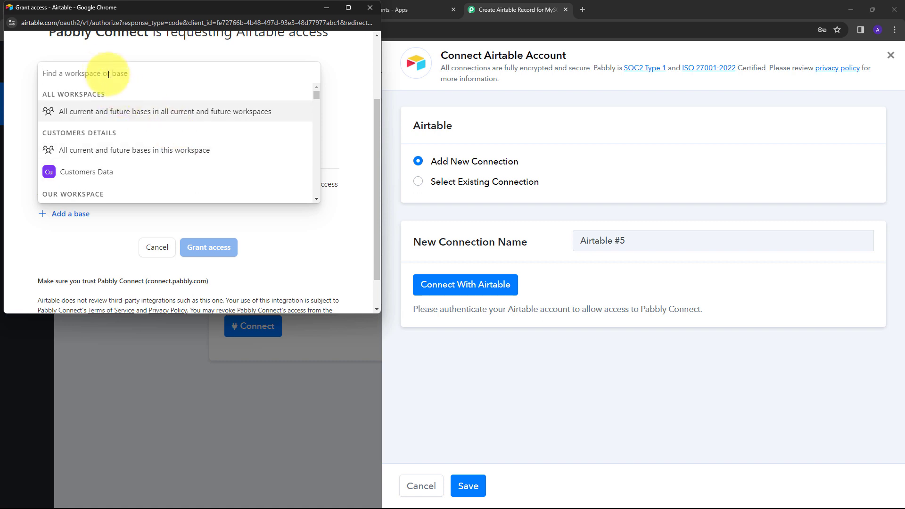
text(My)
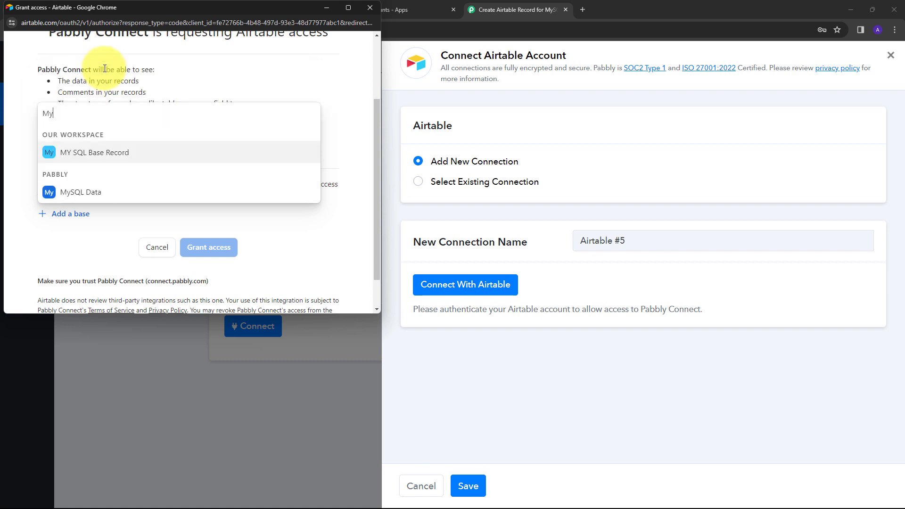
text(SQL)
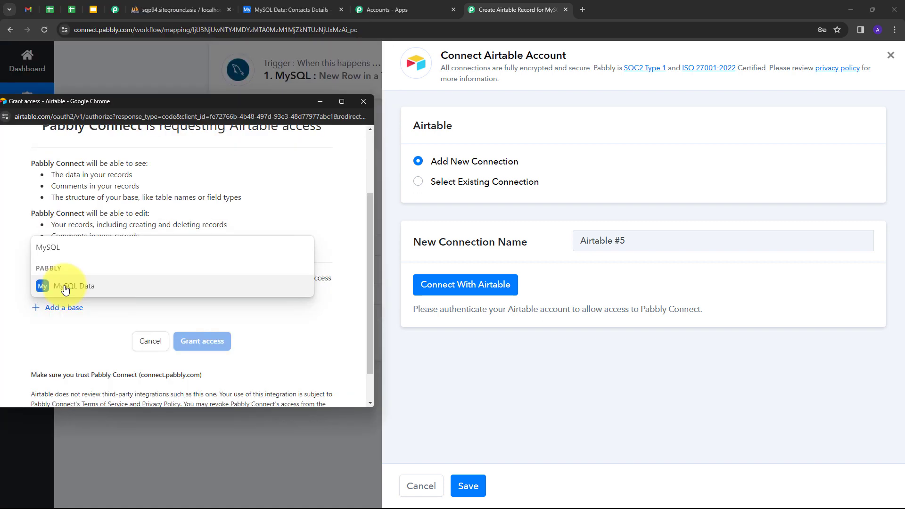
click(71, 283)
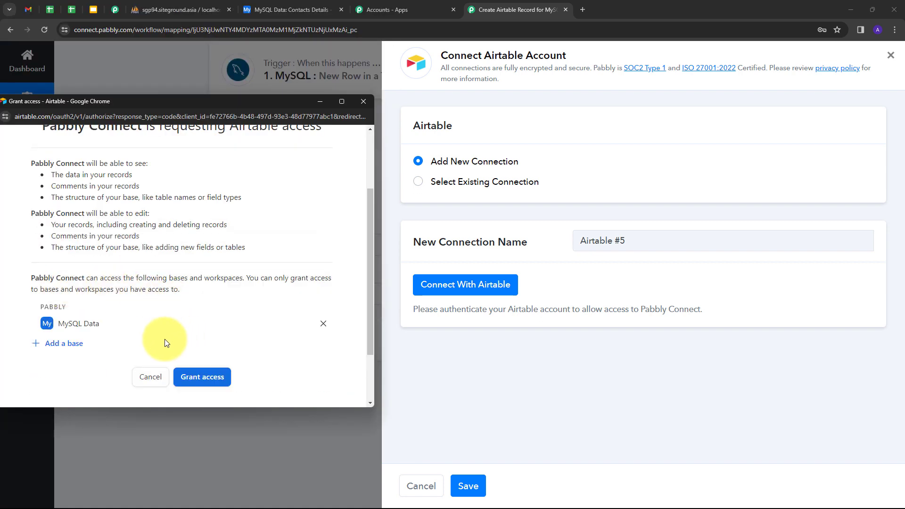
click(200, 381)
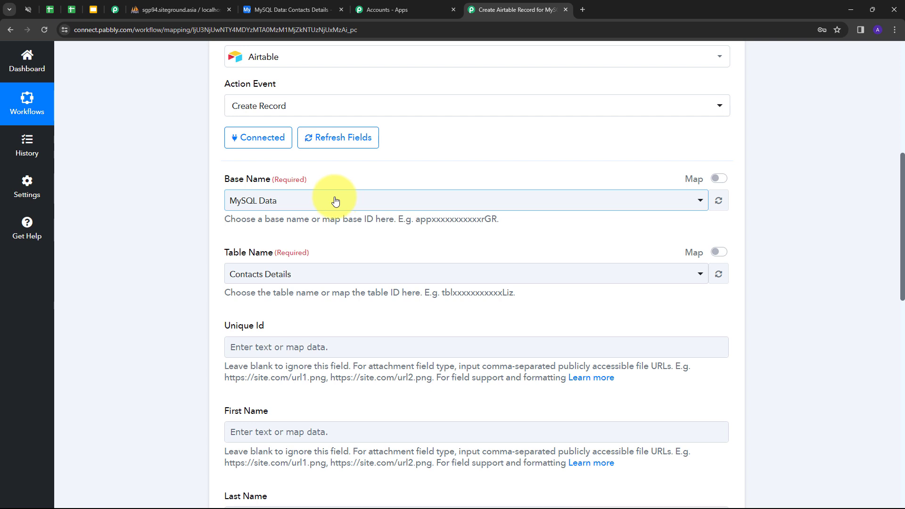
Check the Contacts Details table's columns in Airtable and compare them with the record fields of the Create Record action in Pabbly Connect
scroll(228, 320, up, 2)
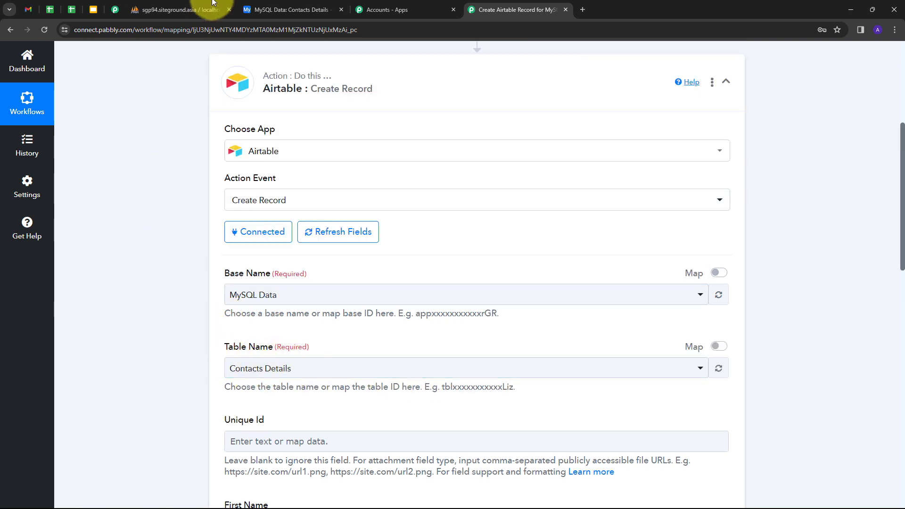
click(283, 10)
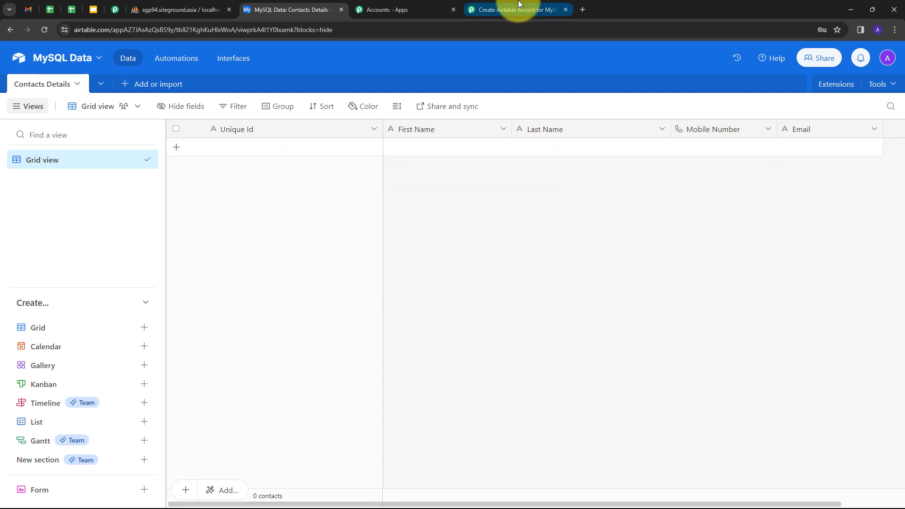
click(505, 10)
scroll(296, 276, down, 2)
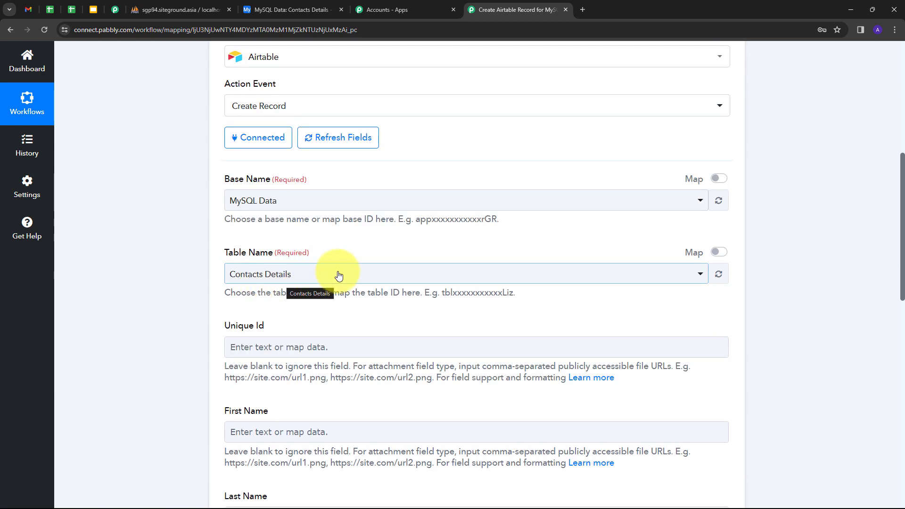
scroll(340, 275, down, 3)
scroll(319, 263, down, 4)
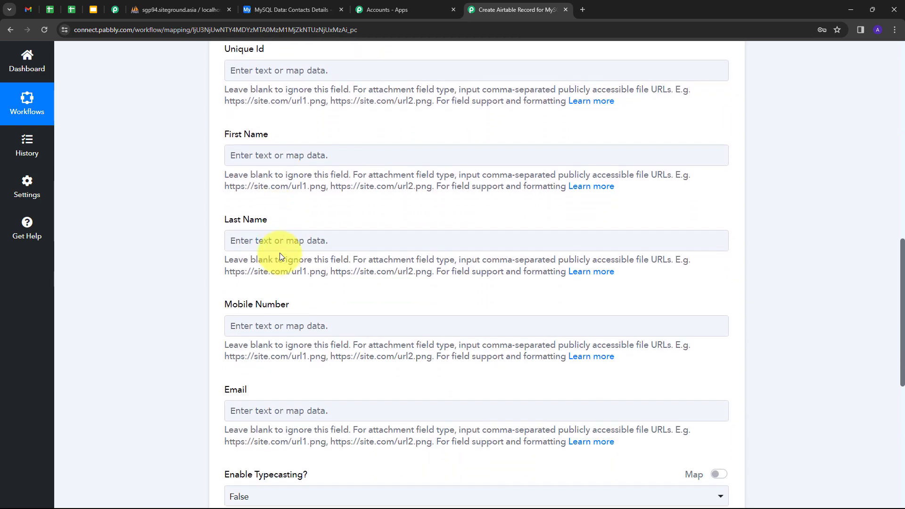
scroll(280, 256, up, 2)
scroll(283, 255, up, 1)
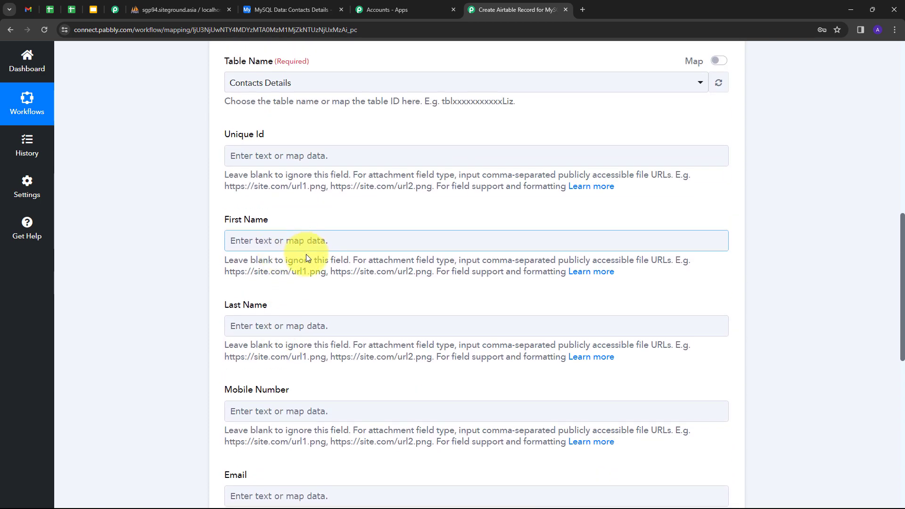
scroll(306, 255, down, 2)
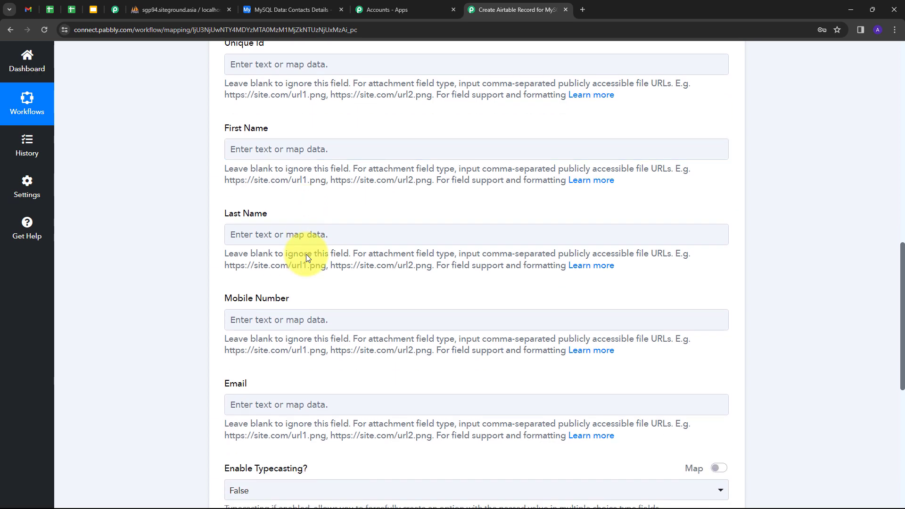
scroll(283, 203, up, 1)
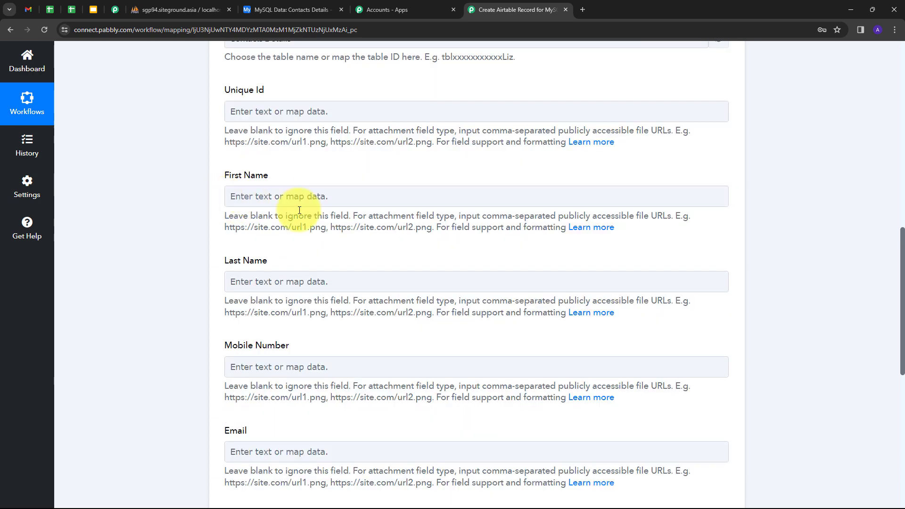
scroll(299, 210, down, 2)
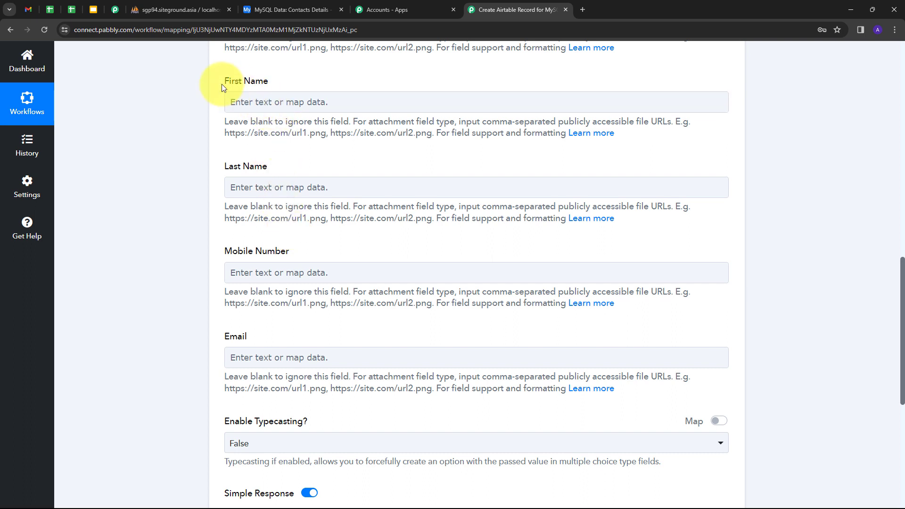
Map the Unique Id field of the Airtable Create Record action to the ID value from the MySQL trigger
click(267, 102)
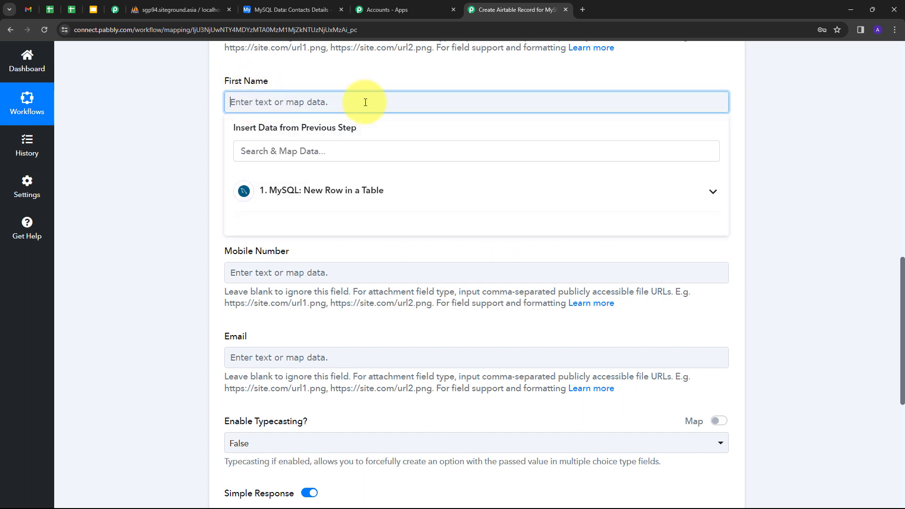
click(359, 194)
scroll(360, 193, up, 4)
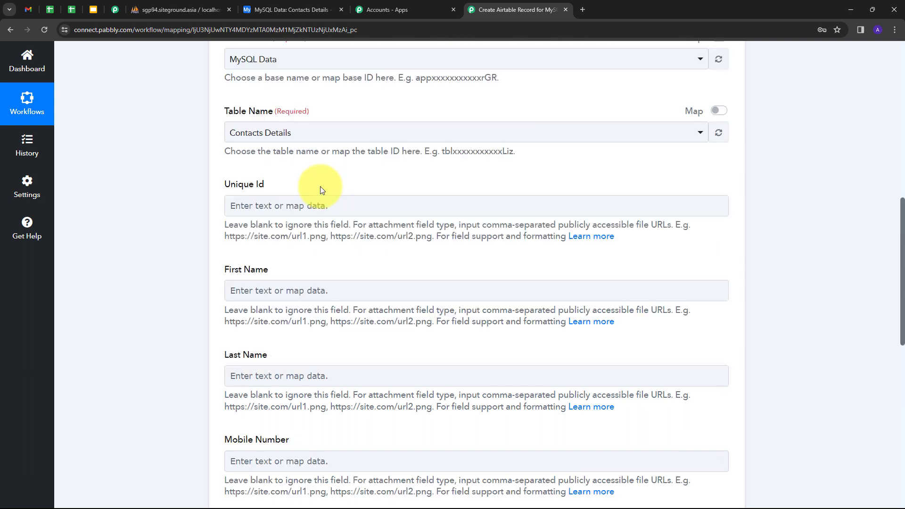
click(276, 206)
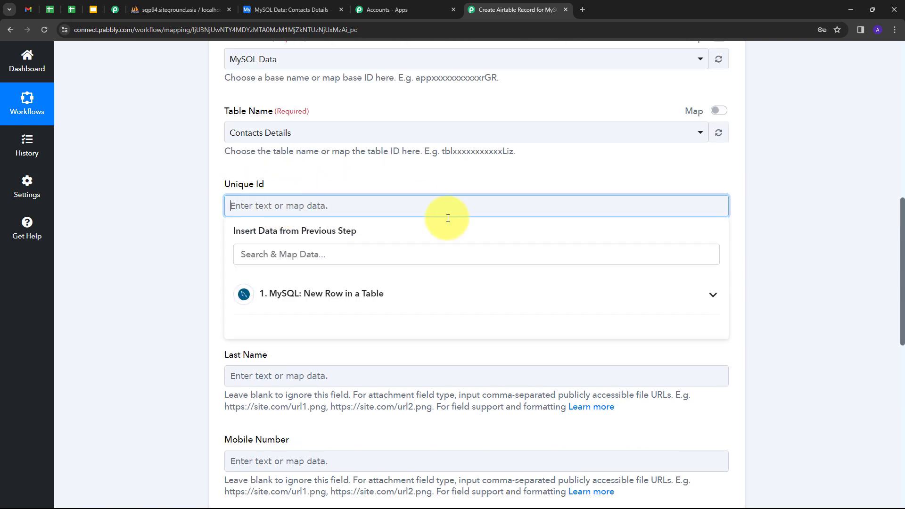
click(370, 300)
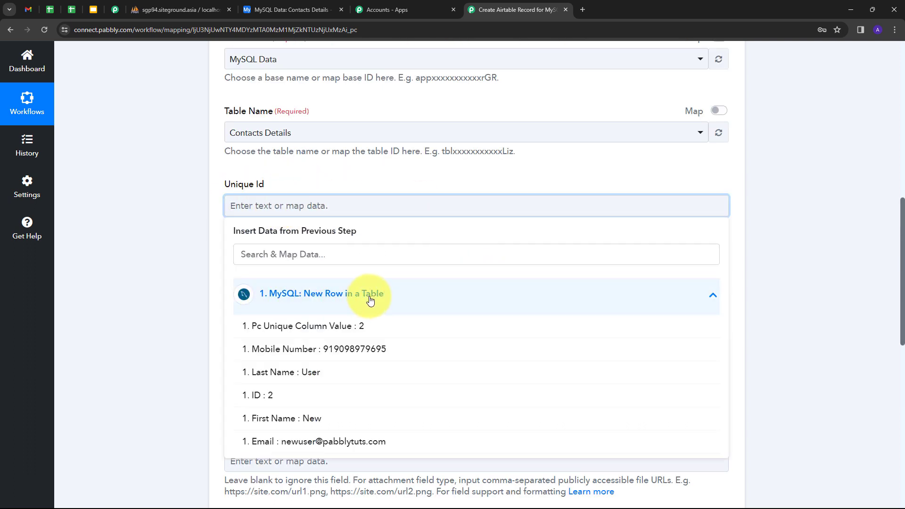
click(278, 400)
click(324, 185)
scroll(208, 244, down, 1)
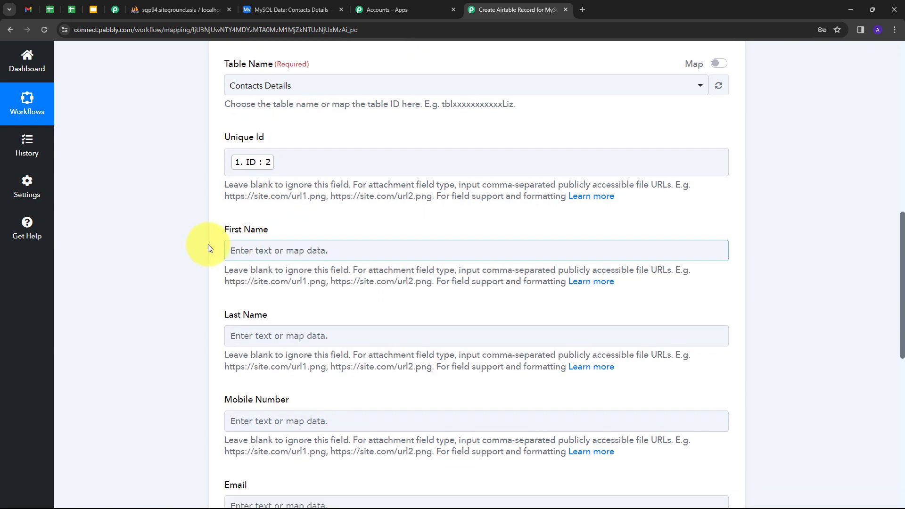
Map the First Name field to the First Name value from the MySQL New Row in a Table trigger
click(288, 251)
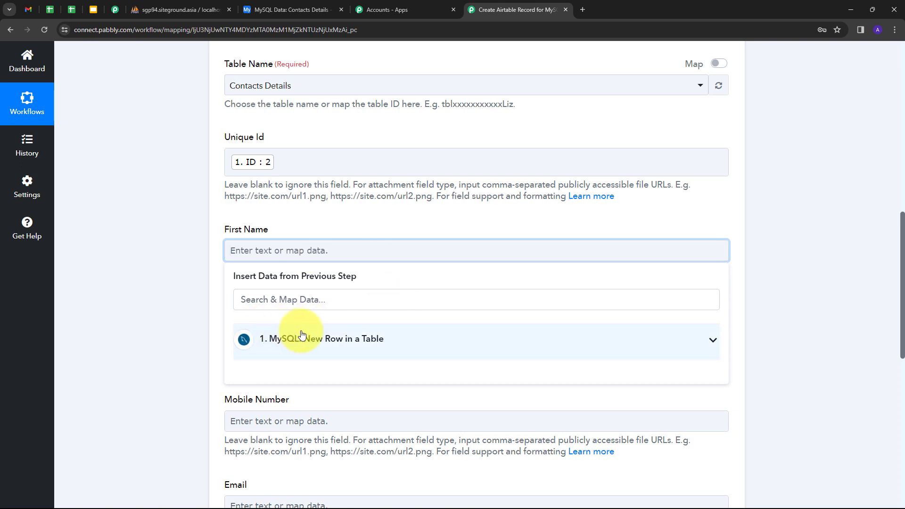
click(303, 335)
scroll(330, 349, down, 2)
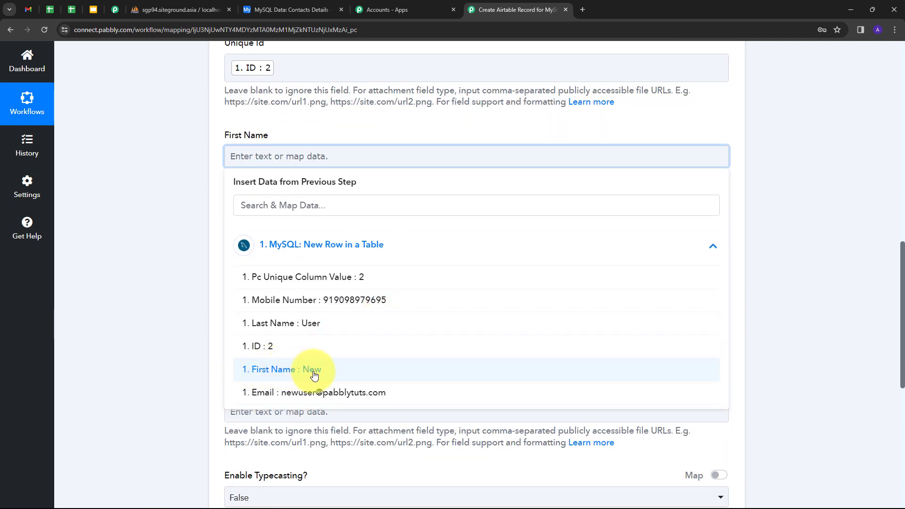
click(264, 370)
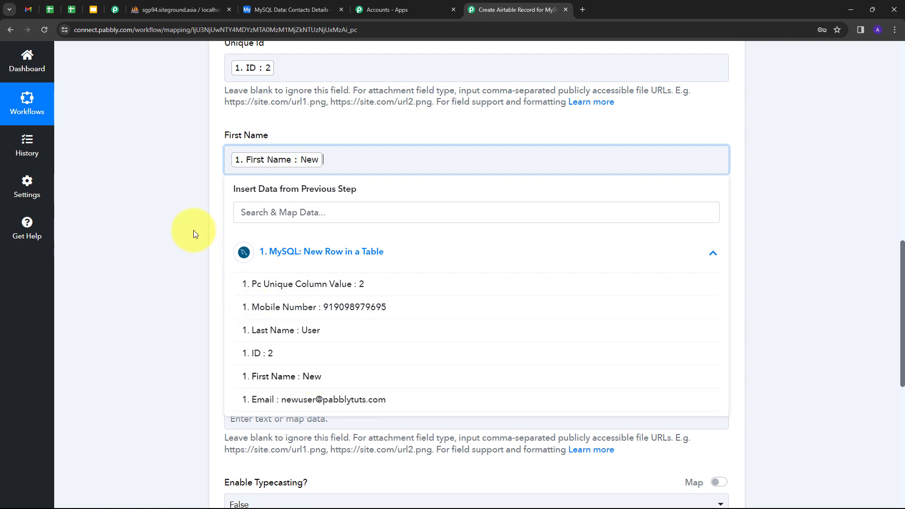
click(182, 238)
Map the Last Name field to the Last Name value from the MySQL trigger
scroll(296, 220, down, 1)
click(259, 202)
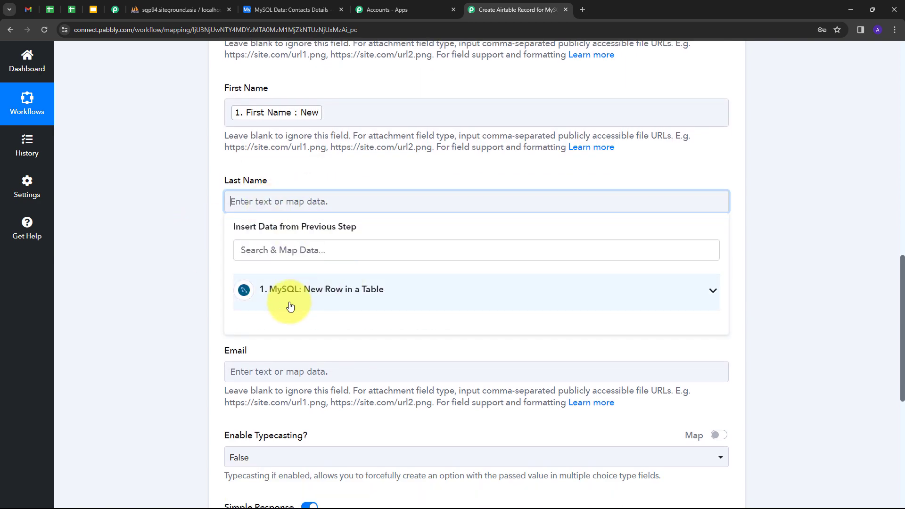
click(289, 304)
click(366, 366)
Map the Mobile Number field to the Mobile Number value from the MySQL trigger
scroll(267, 249, down, 1)
click(266, 250)
click(358, 338)
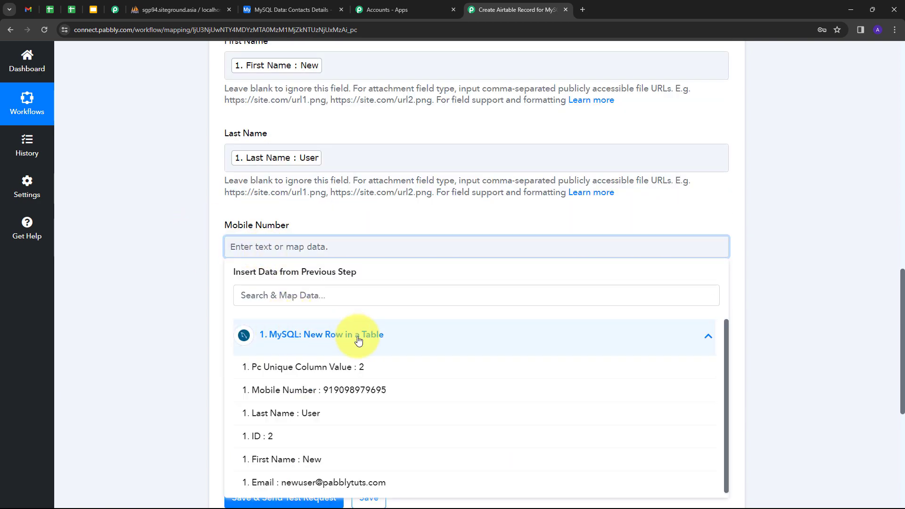
click(333, 335)
click(197, 278)
Map the Email field to the MySQL trigger's Email value and set Enable Typecasting to False
scroll(283, 282, down, 1)
click(264, 290)
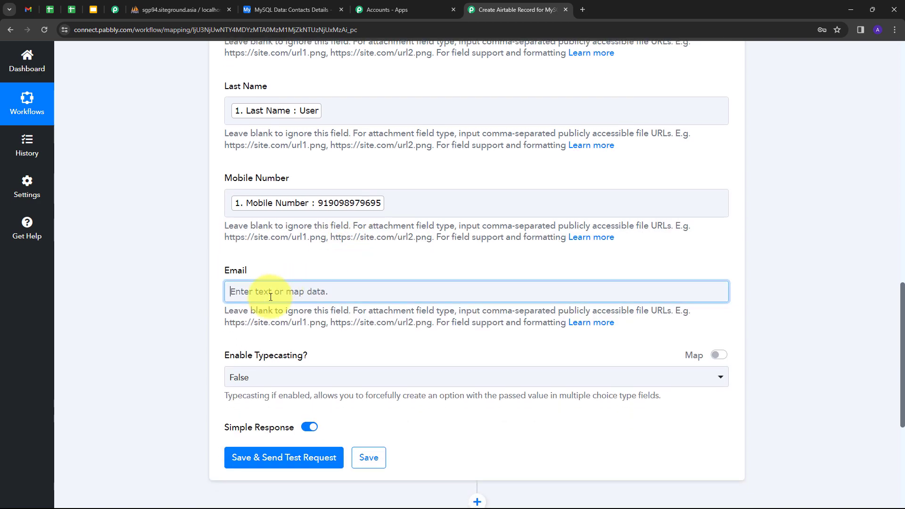
click(278, 379)
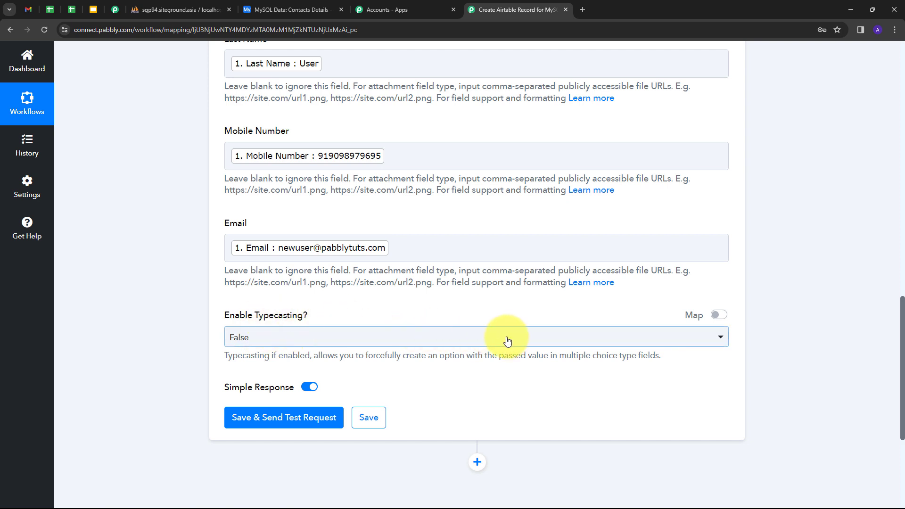
click(453, 337)
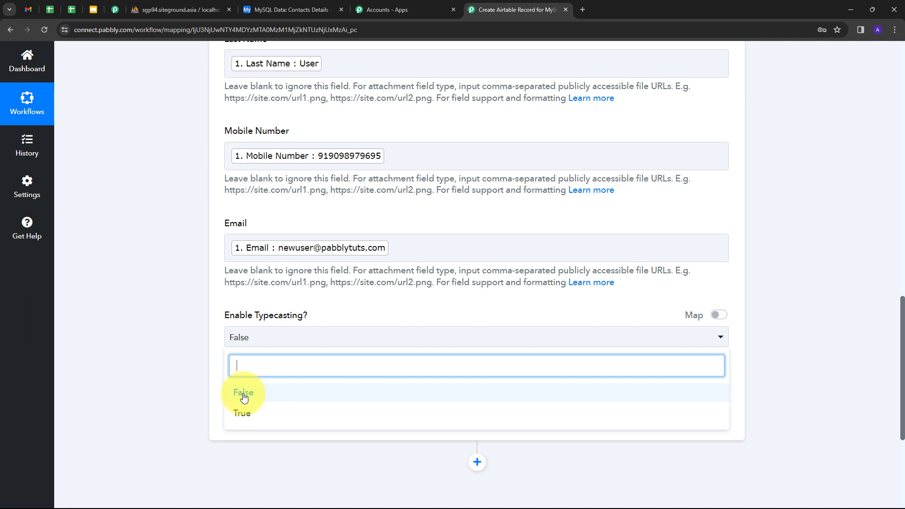
click(248, 393)
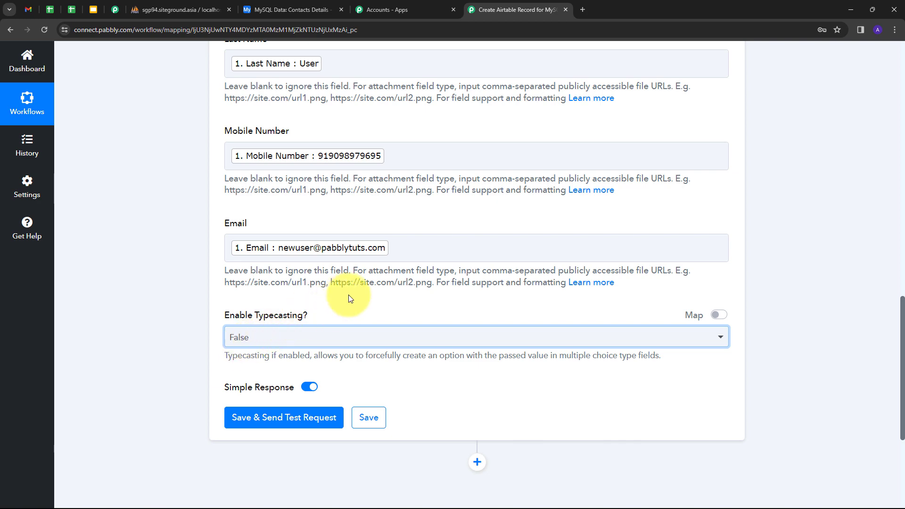
Save the Create Record action and send a test request to Airtable
scroll(349, 296, up, 3)
scroll(349, 296, down, 4)
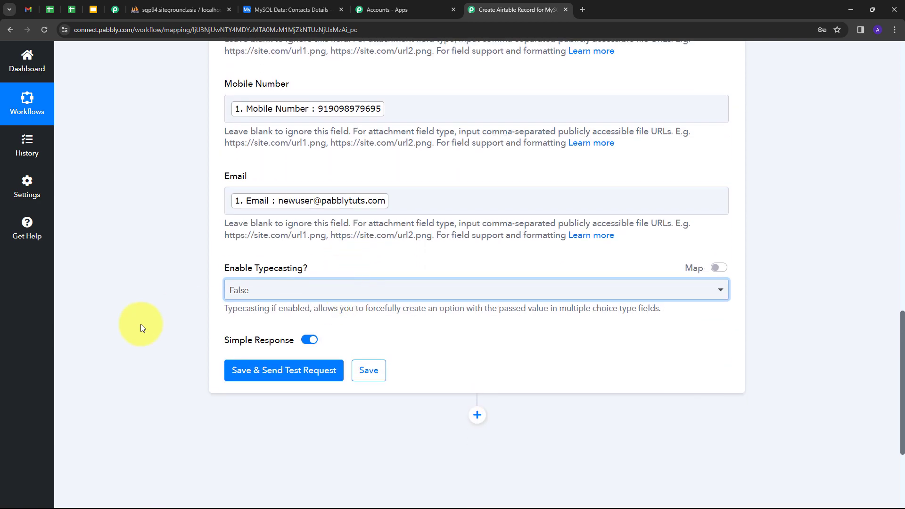
click(278, 373)
Review the response received, check the Contacts Details table in Airtable for the new record, and return to the Pabbly Connect workflow
scroll(550, 257, down, 5)
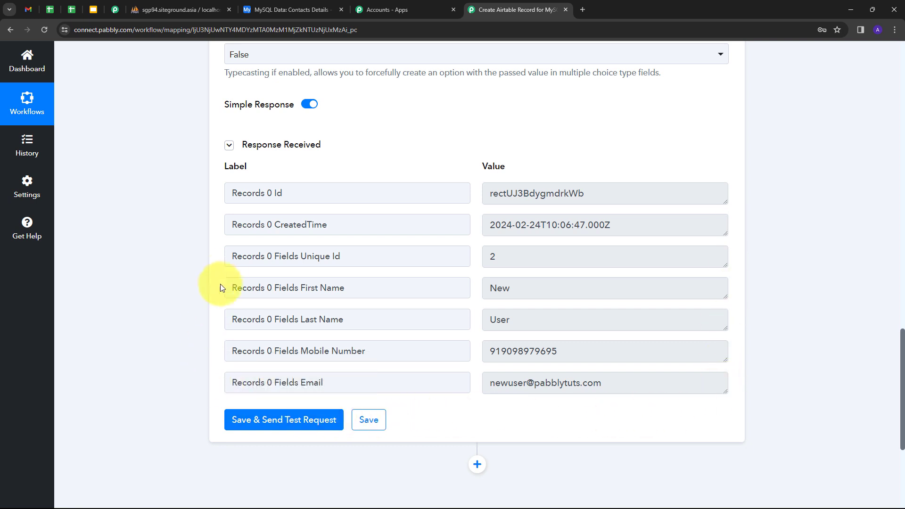
scroll(445, 245, up, 3)
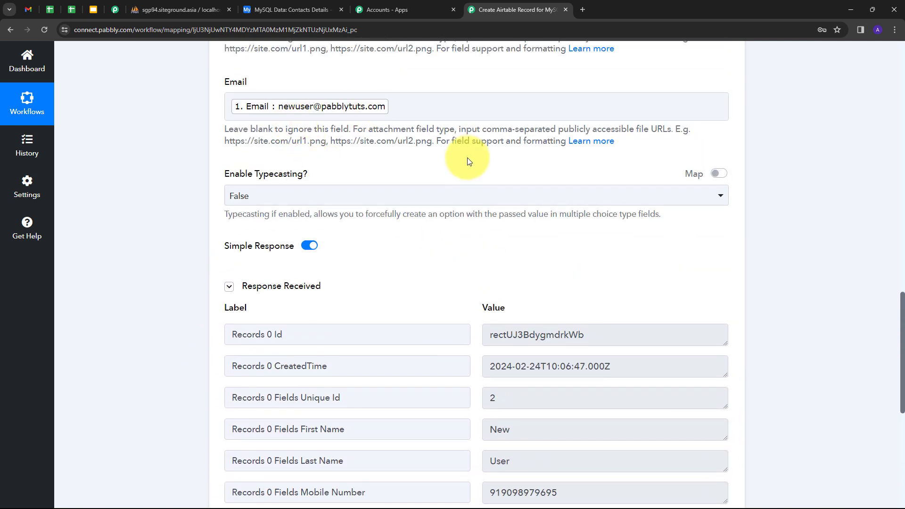
scroll(467, 161, down, 2)
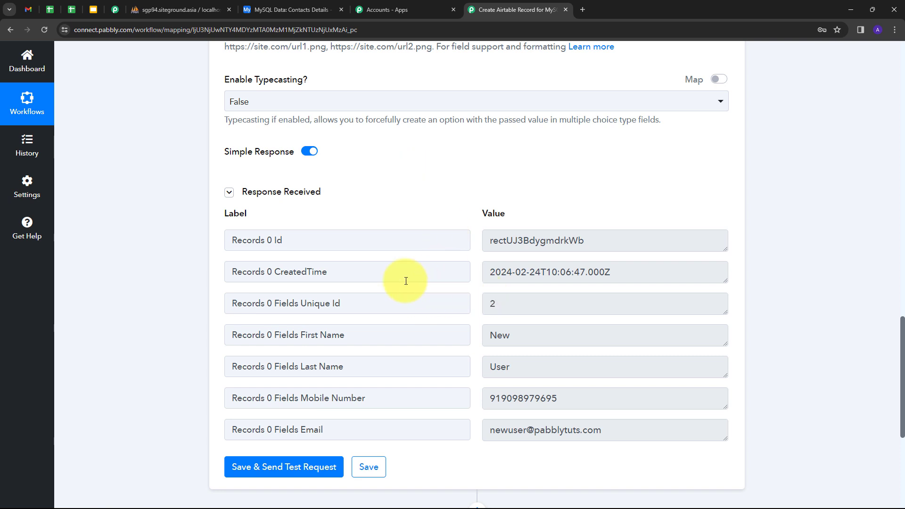
click(289, 13)
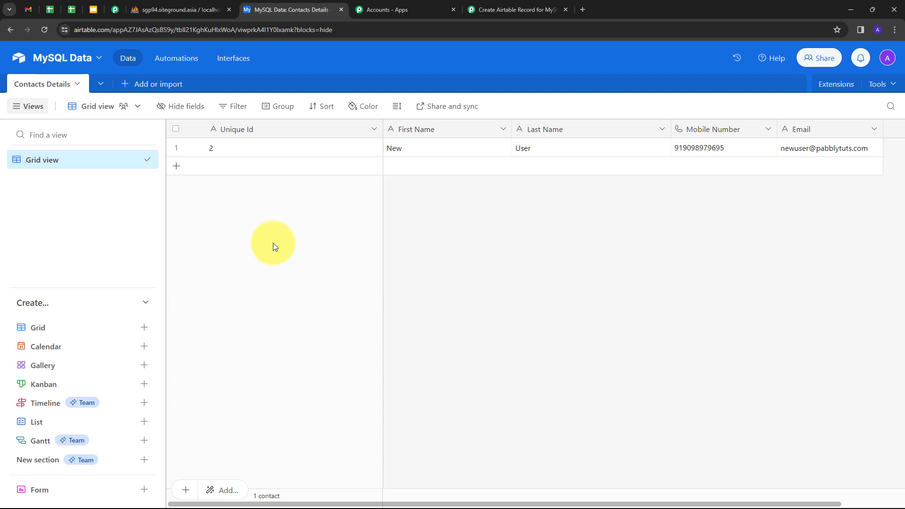
click(505, 10)
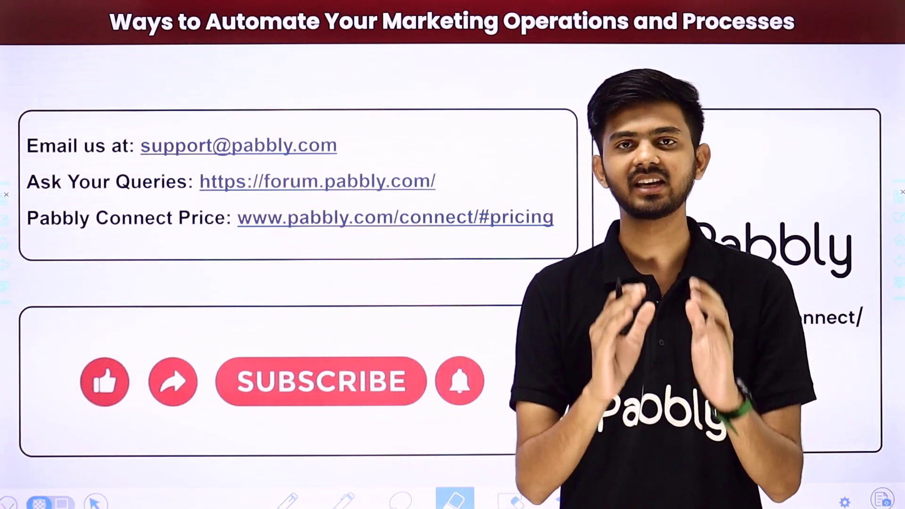
drag(364, 148, 434, 94)
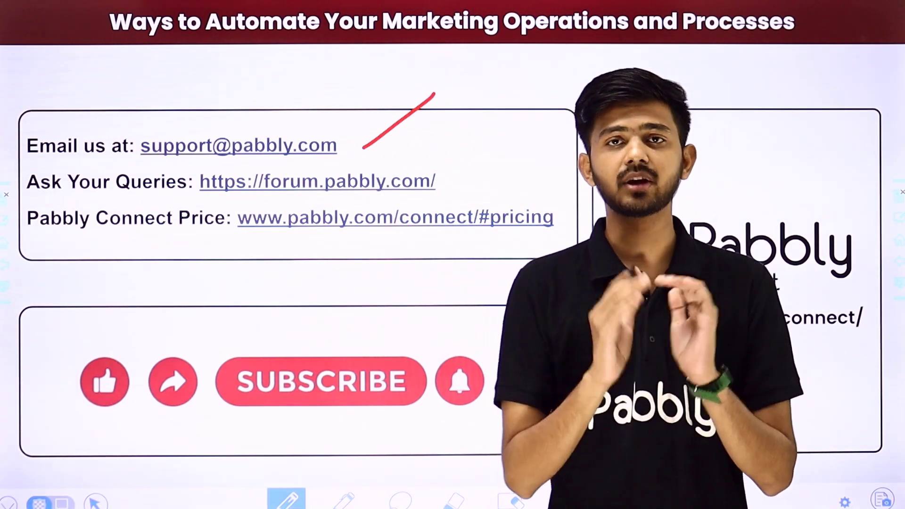
drag(449, 183, 511, 138)
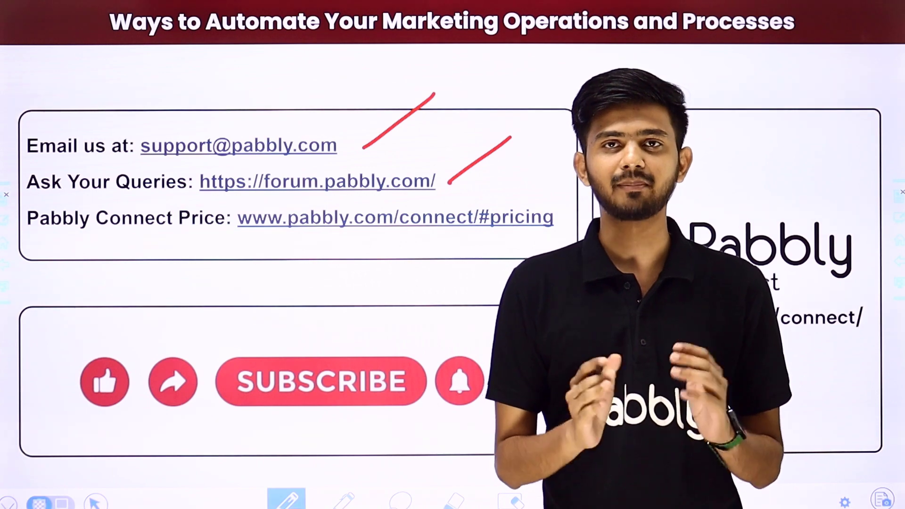
drag(546, 238, 616, 187)
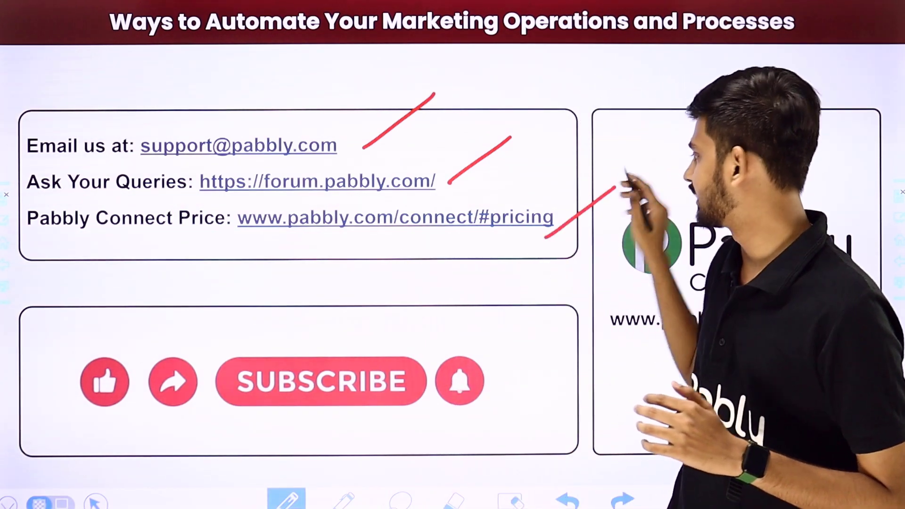